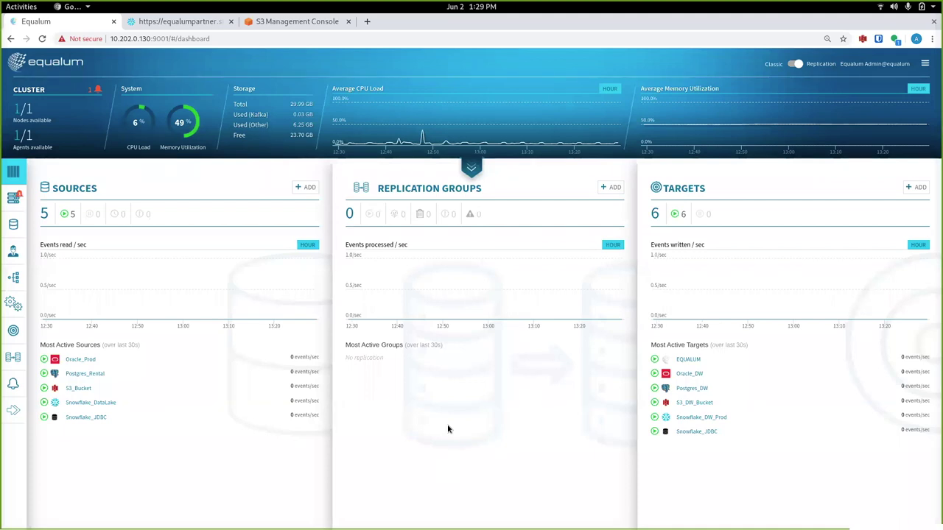
# Review the connection and advanced settings of the Oracle_Prod source, including the custom CDC start position fields, without updating the source.
pyautogui.click(81, 360)
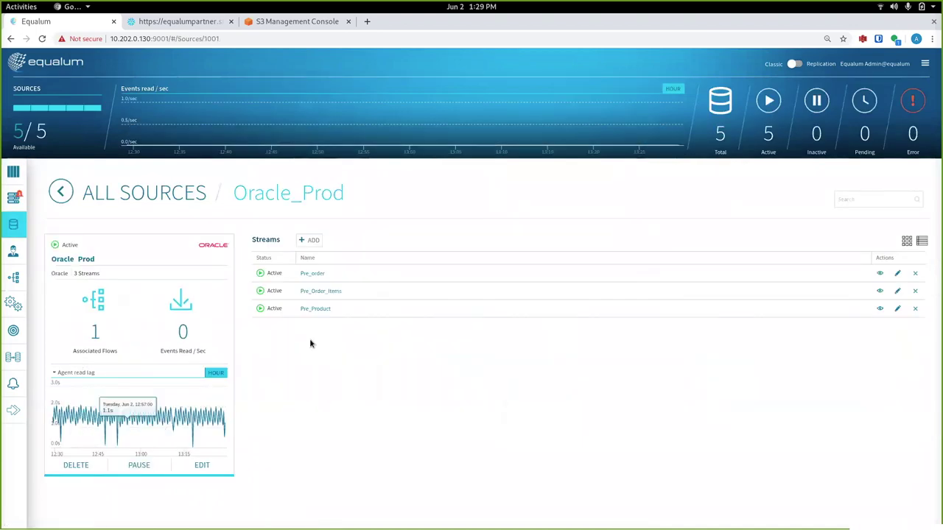
pyautogui.click(203, 467)
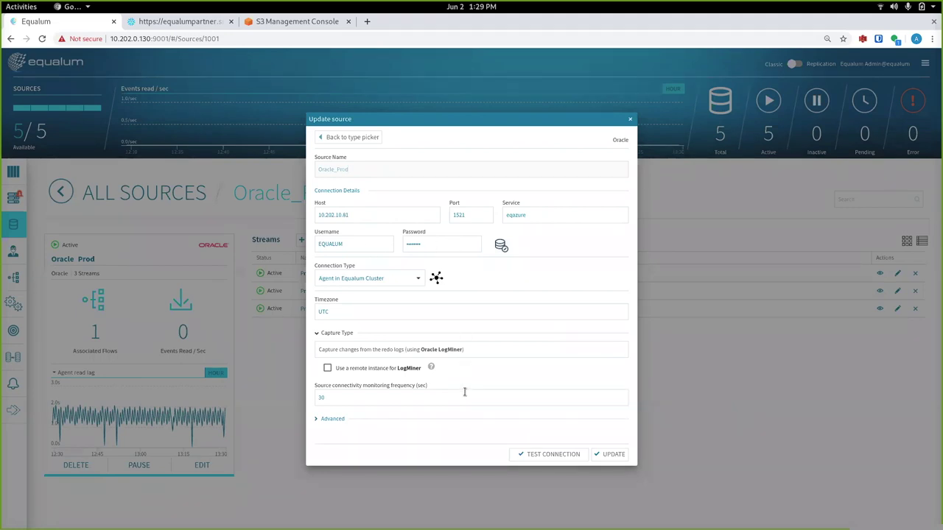
pyautogui.click(332, 418)
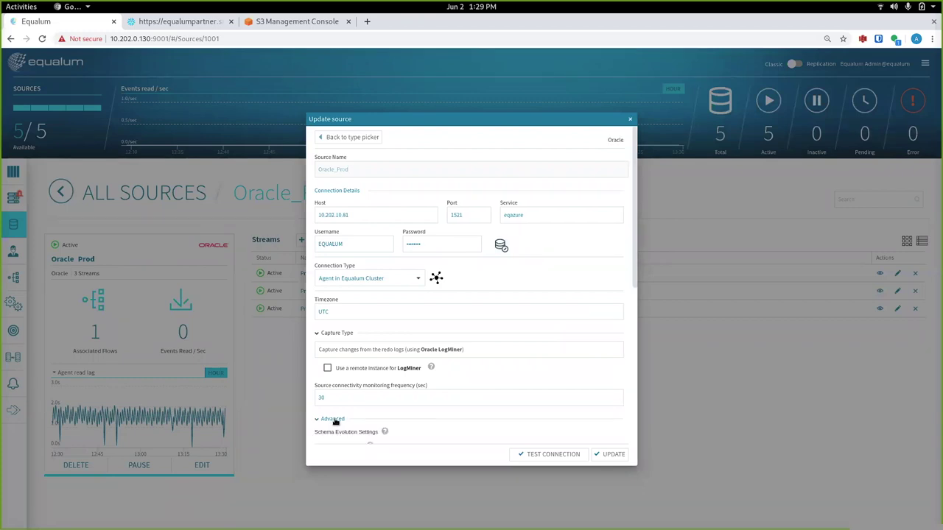
pyautogui.scroll(-3, 524, 361)
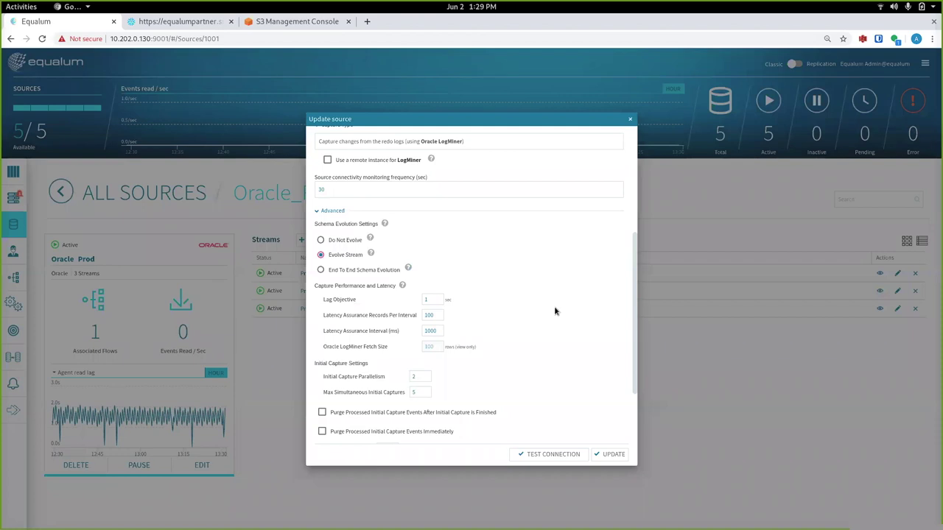
pyautogui.scroll(-2, 554, 312)
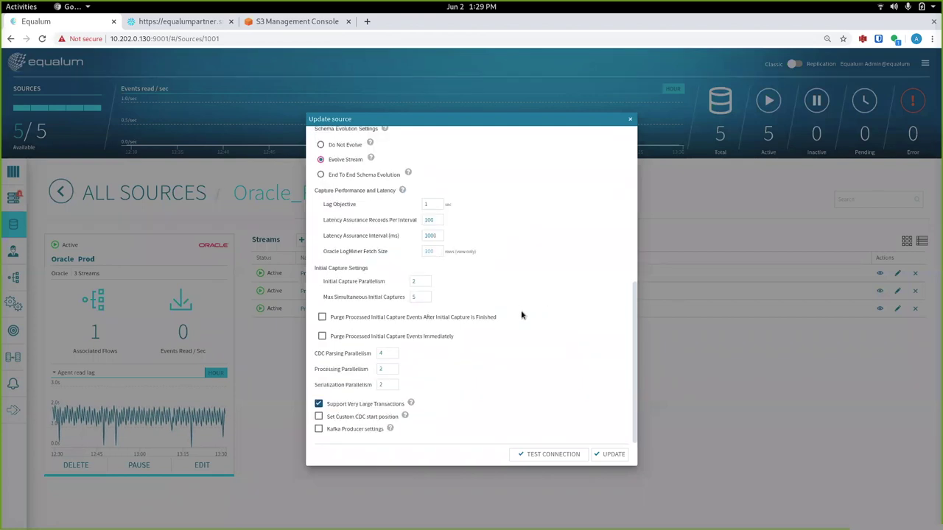
pyautogui.click(319, 418)
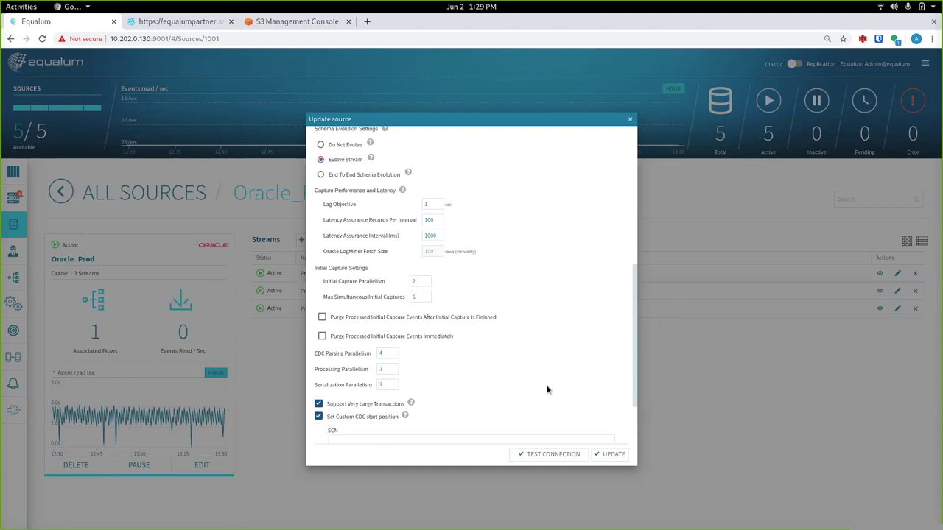
pyautogui.scroll(-1, 516, 376)
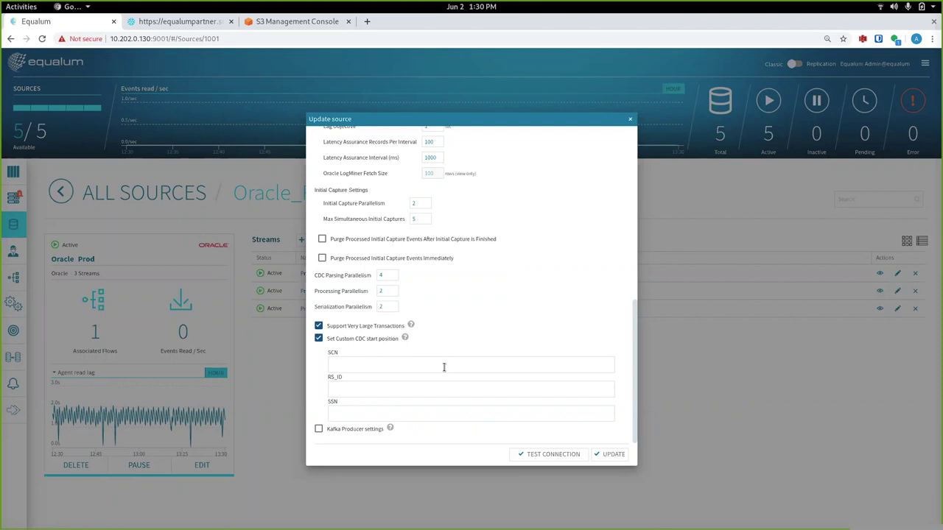
pyautogui.click(630, 120)
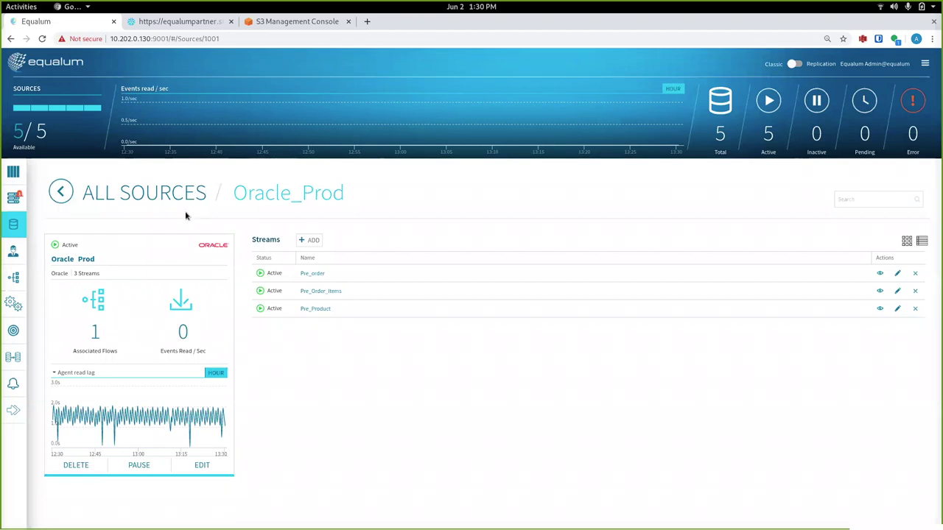
# Review the connection settings of the Postgres_DW target from the dashboard without updating the target.
pyautogui.click(11, 174)
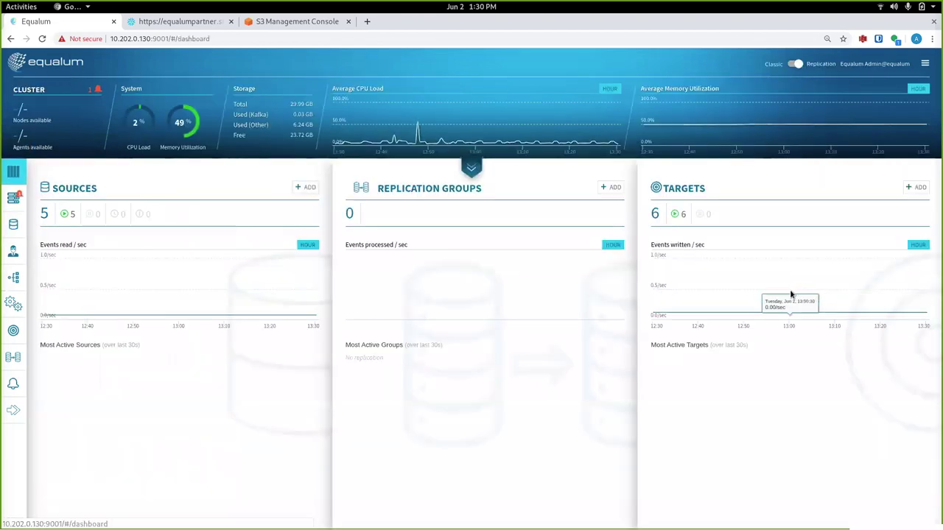
pyautogui.click(692, 389)
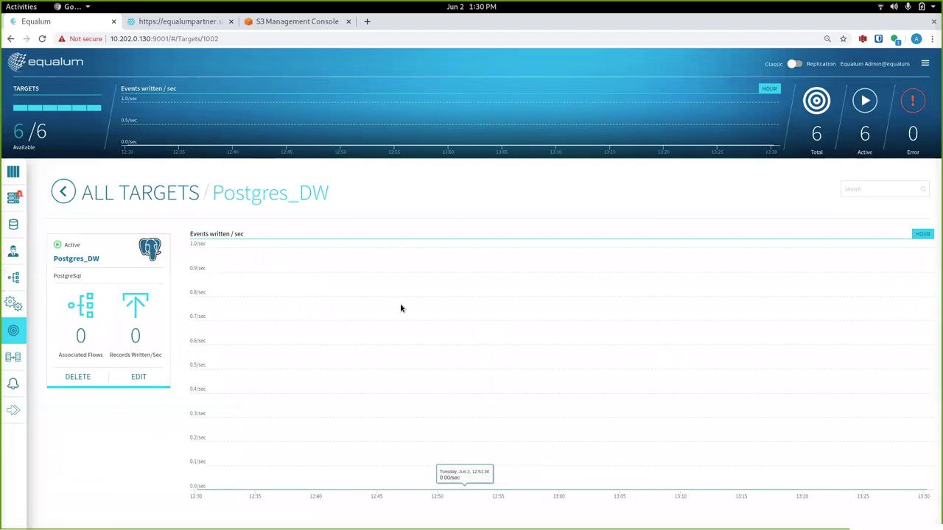
pyautogui.click(137, 378)
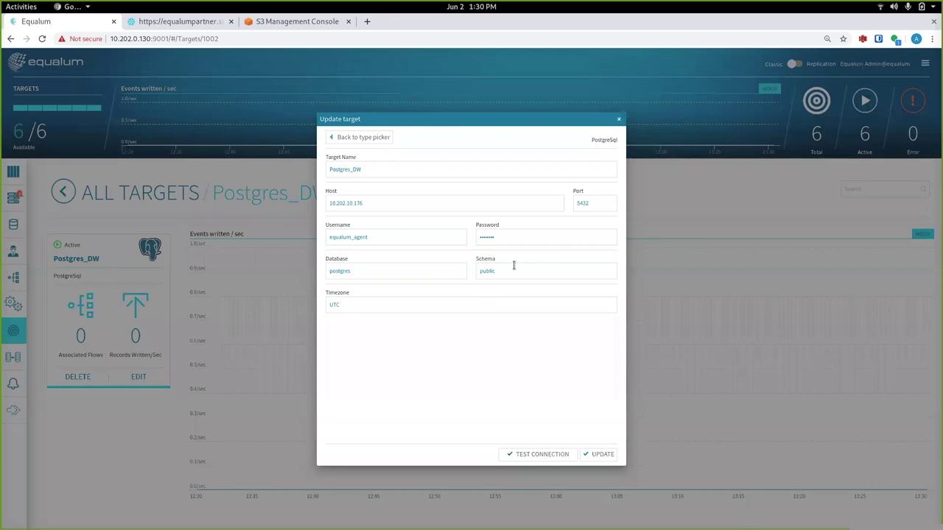
pyautogui.click(619, 120)
# Start a new replication group from the dashboard, named RG1, with Oracle_Prod as its source.
pyautogui.click(14, 173)
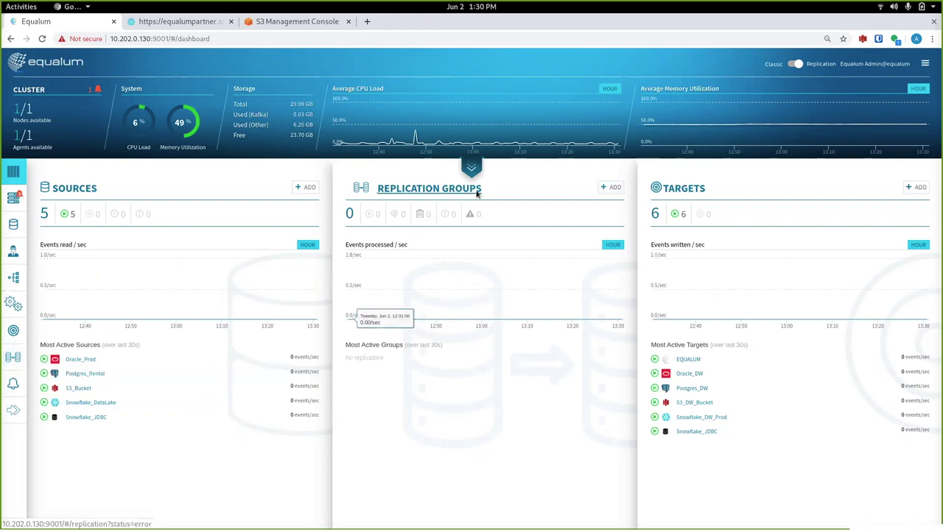
pyautogui.click(611, 187)
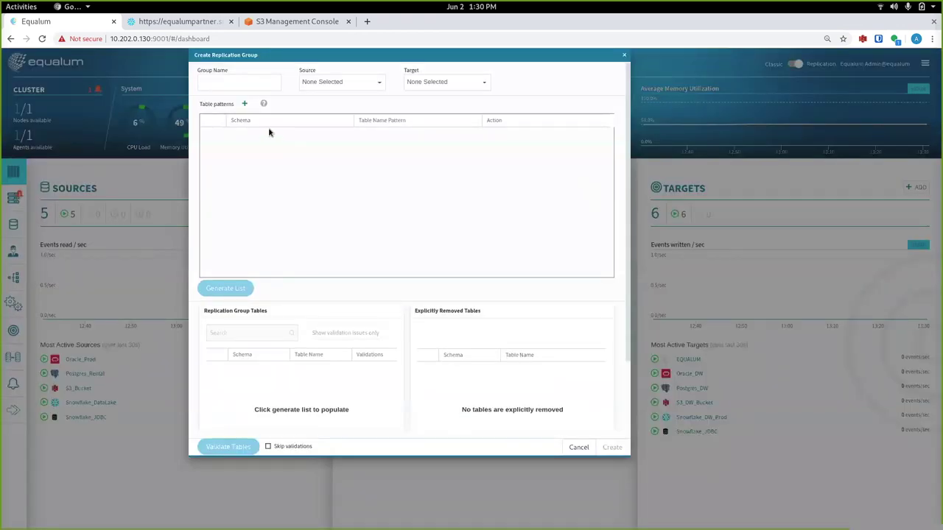
pyautogui.click(255, 85)
pyautogui.write('RG1')
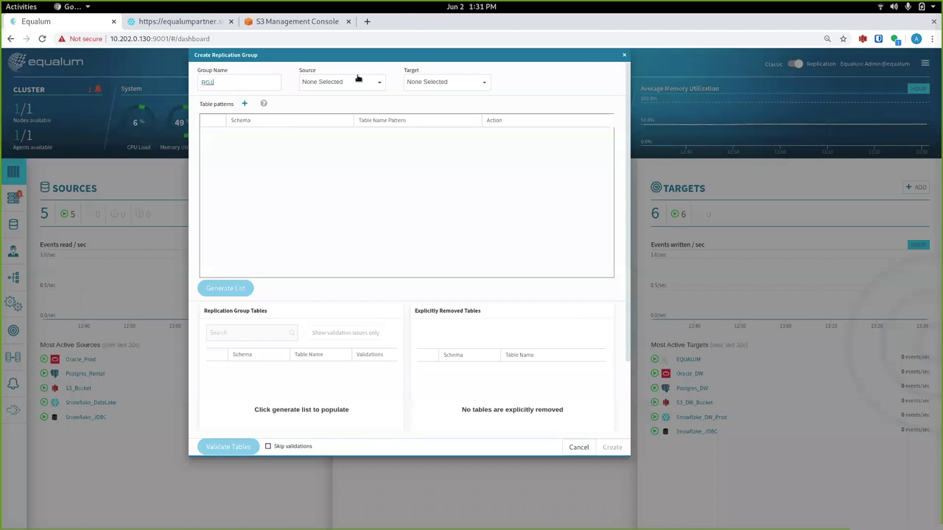
pyautogui.click(358, 78)
pyautogui.click(321, 139)
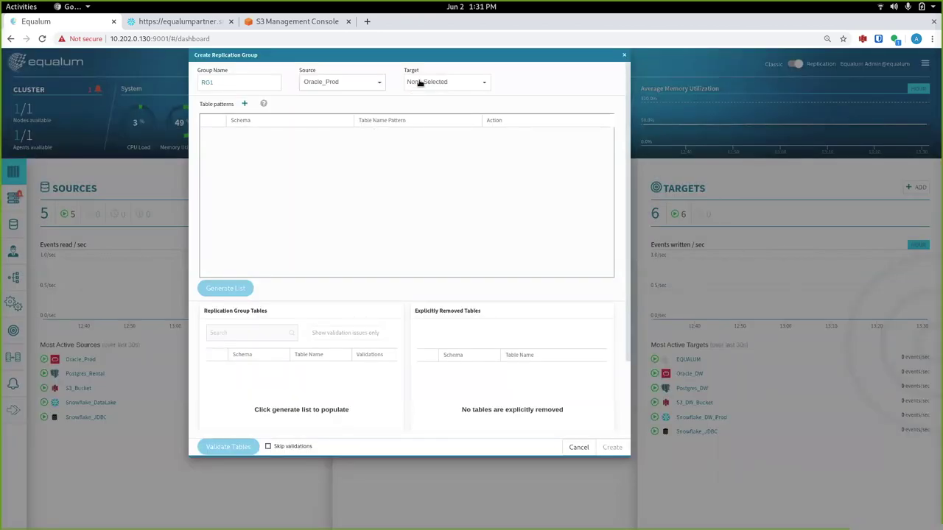
# Set the replication group's target to Postgres_DW with the public schema.
pyautogui.click(418, 81)
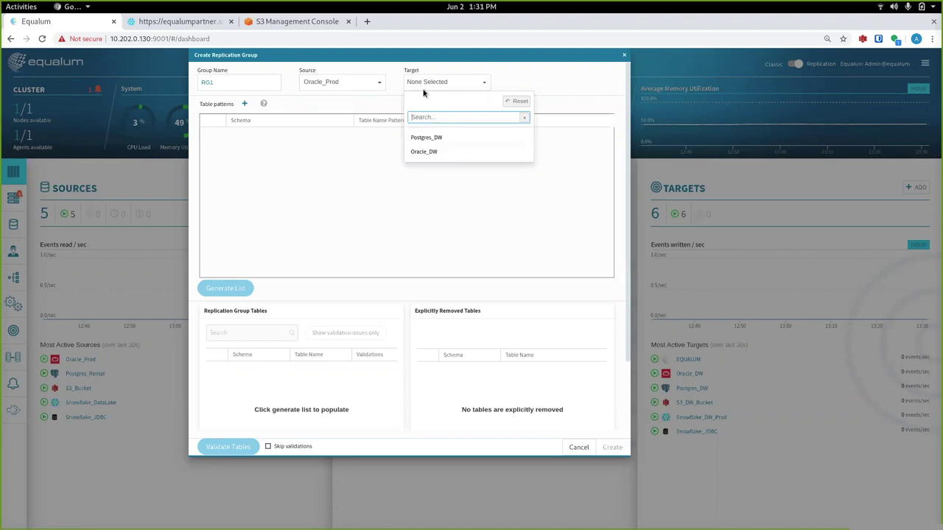
pyautogui.click(424, 137)
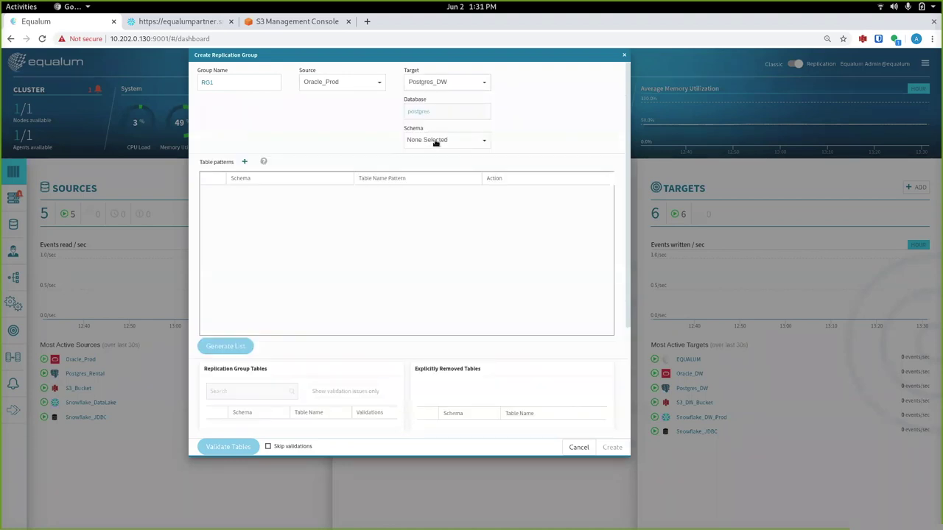
pyautogui.click(435, 140)
pyautogui.click(427, 238)
# Add a table pattern to the replication group and select only the OT schema for it.
pyautogui.click(243, 163)
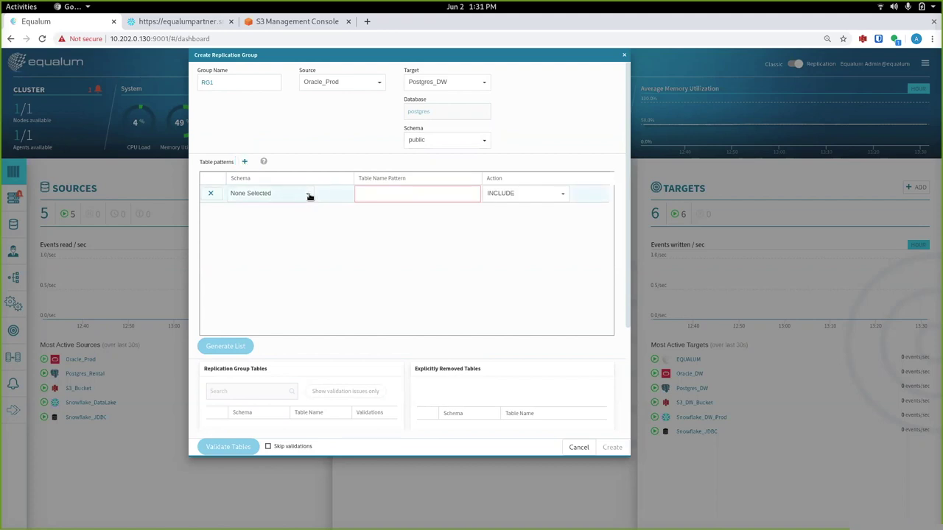
pyautogui.click(309, 196)
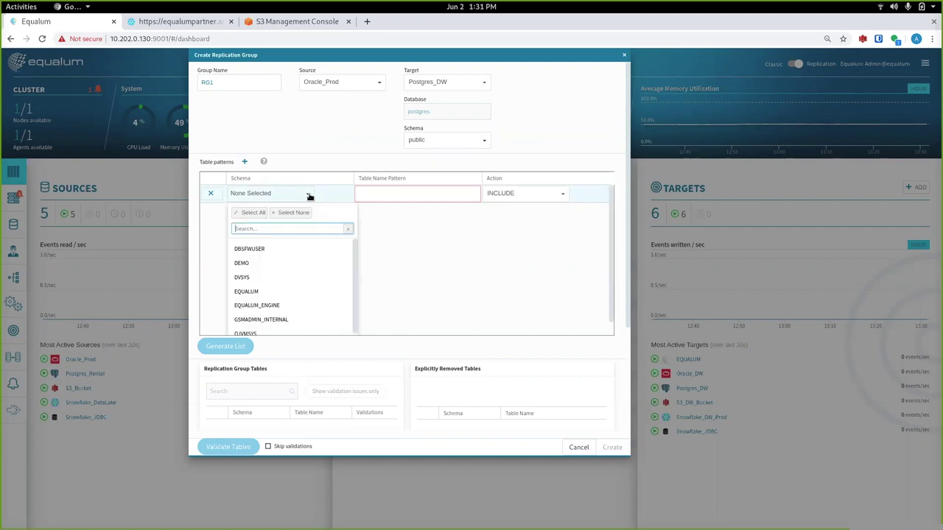
pyautogui.click(239, 214)
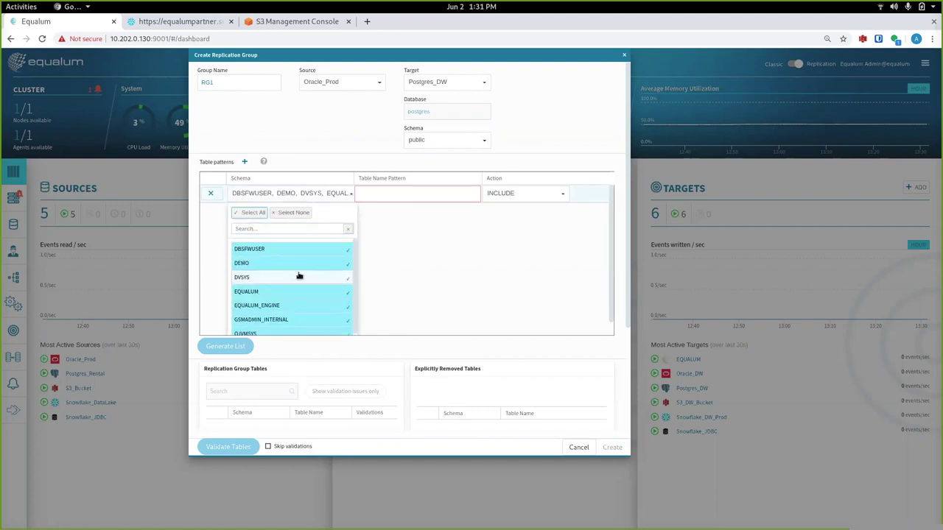
pyautogui.click(299, 213)
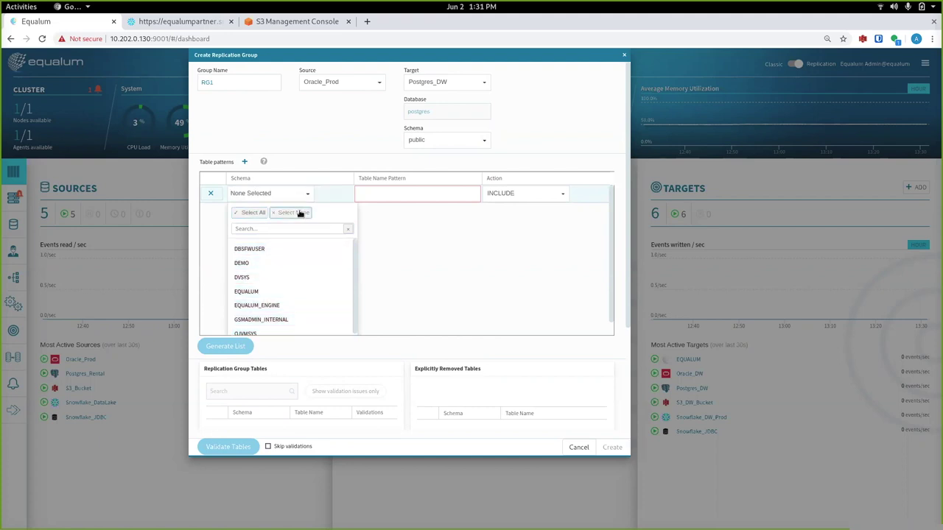
pyautogui.scroll(-3, 285, 282)
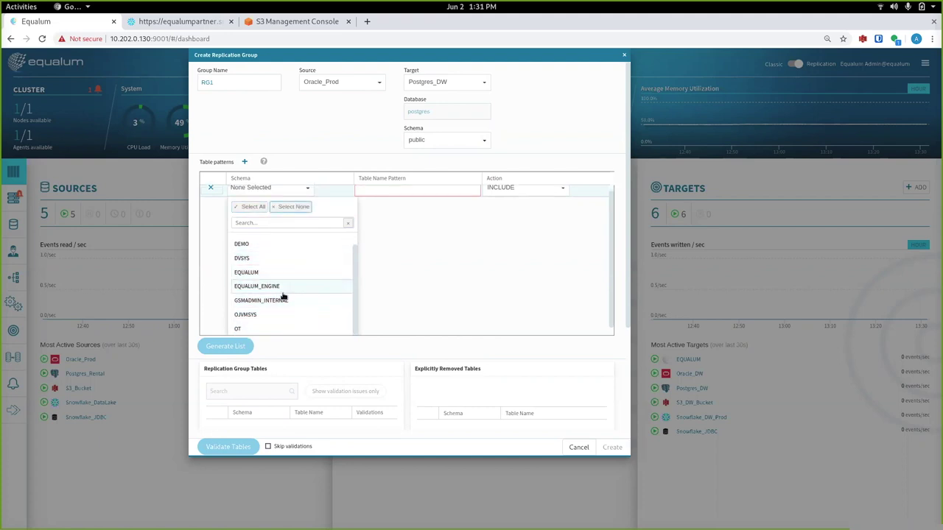
pyautogui.click(246, 321)
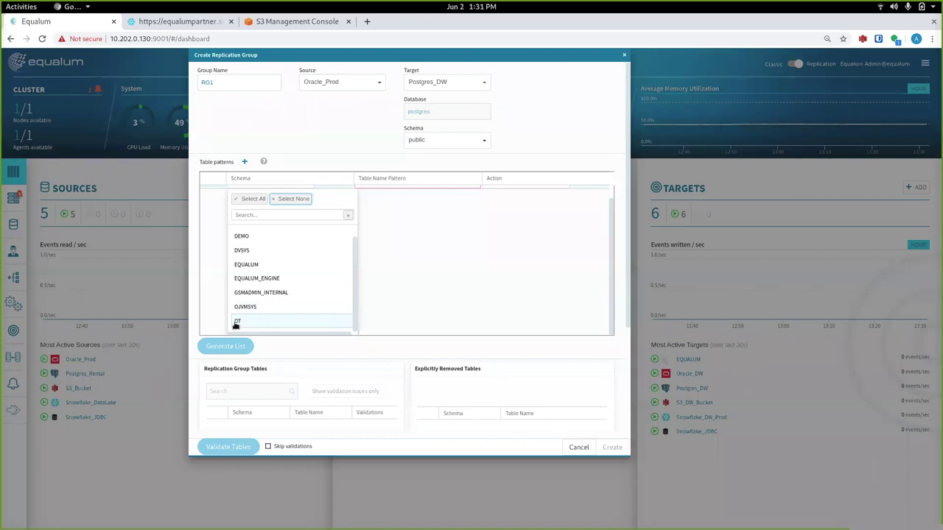
pyautogui.click(414, 258)
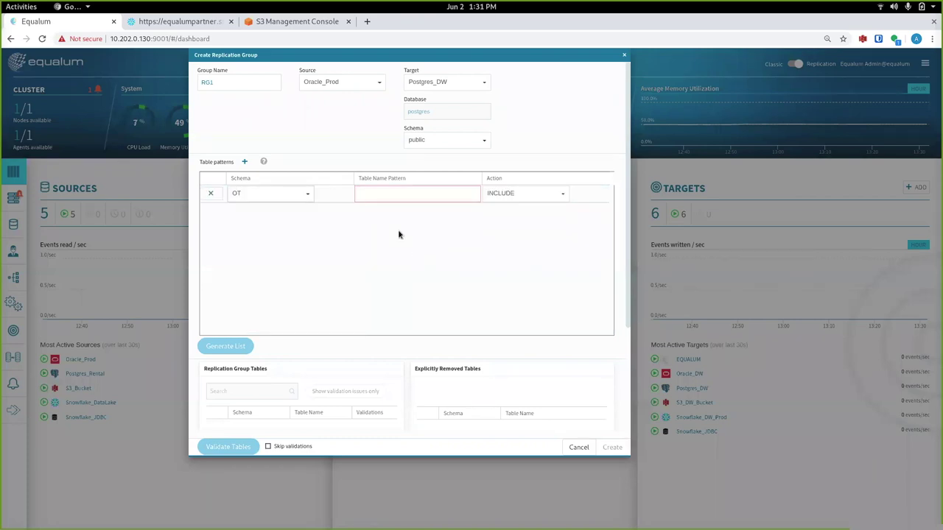
# Set the OT pattern's table name pattern to % and keep its action as INCLUDE.
pyautogui.click(388, 194)
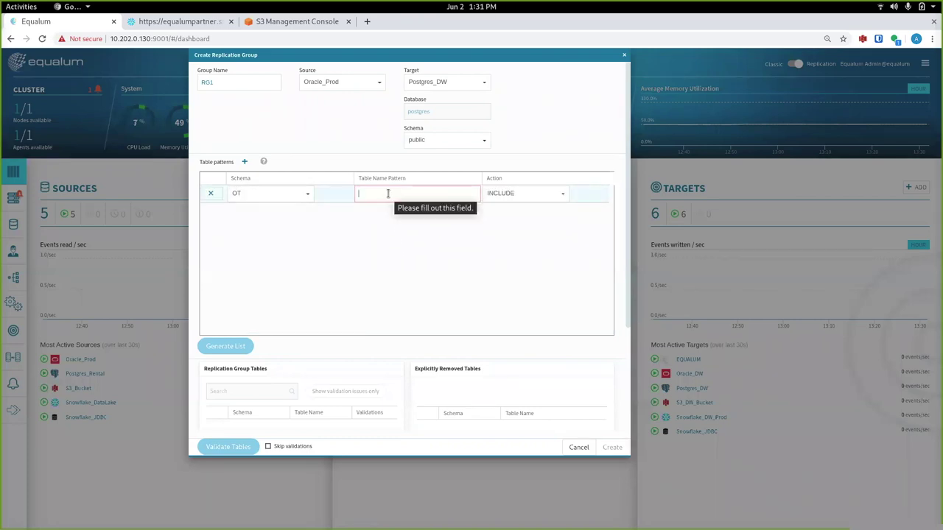
pyautogui.write('%')
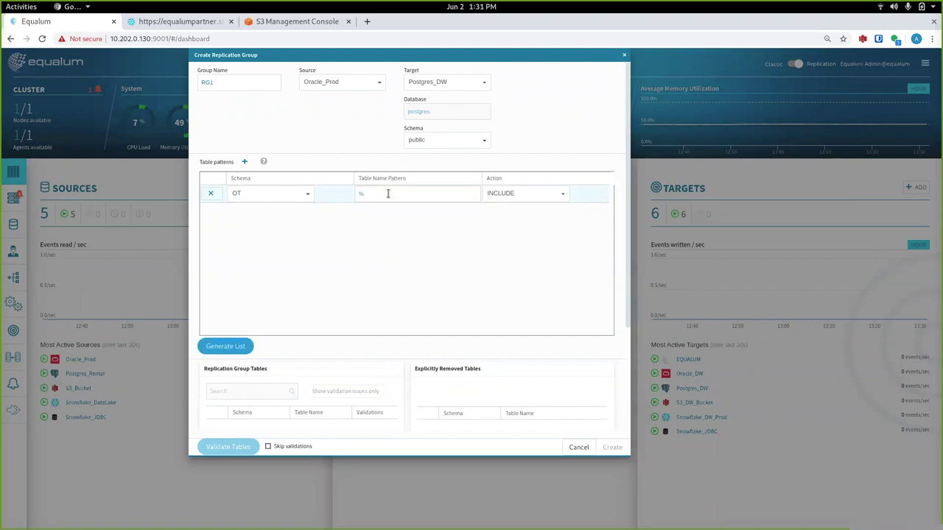
pyautogui.click(516, 196)
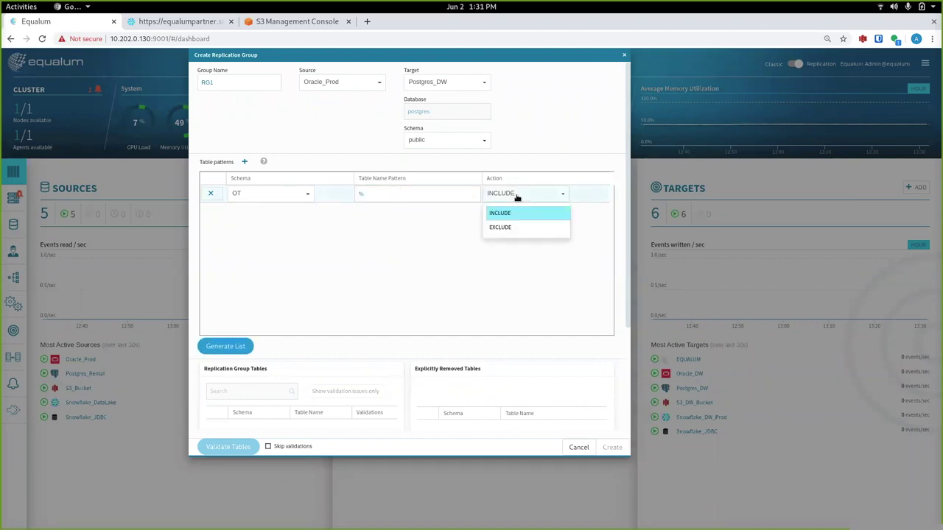
pyautogui.click(516, 196)
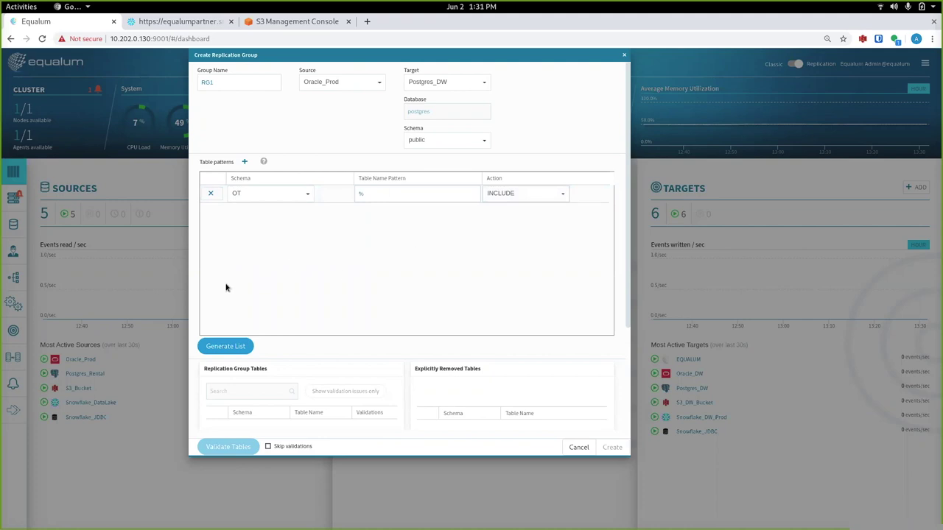
# Generate the list of tables matching the pattern and look through the replication group tables.
pyautogui.click(228, 345)
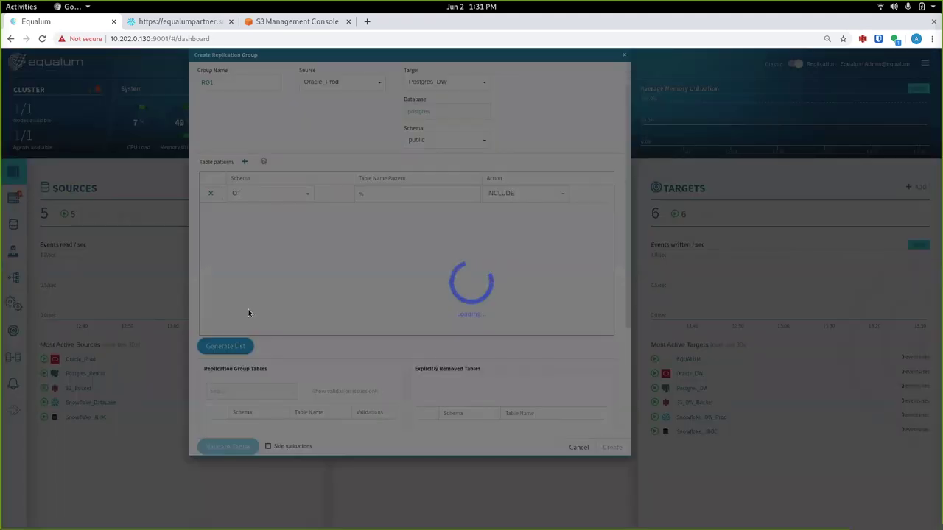
pyautogui.scroll(-3, 303, 322)
pyautogui.scroll(-5, 304, 321)
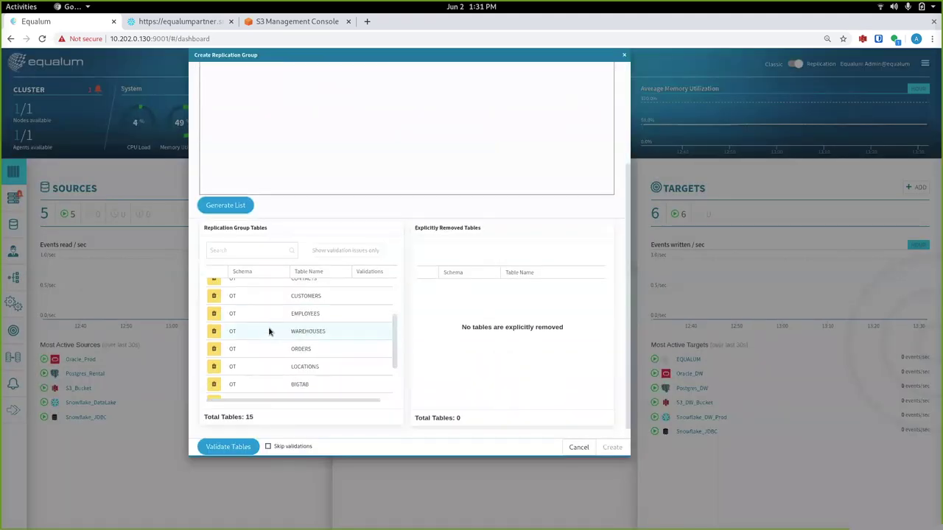
pyautogui.scroll(5, 258, 356)
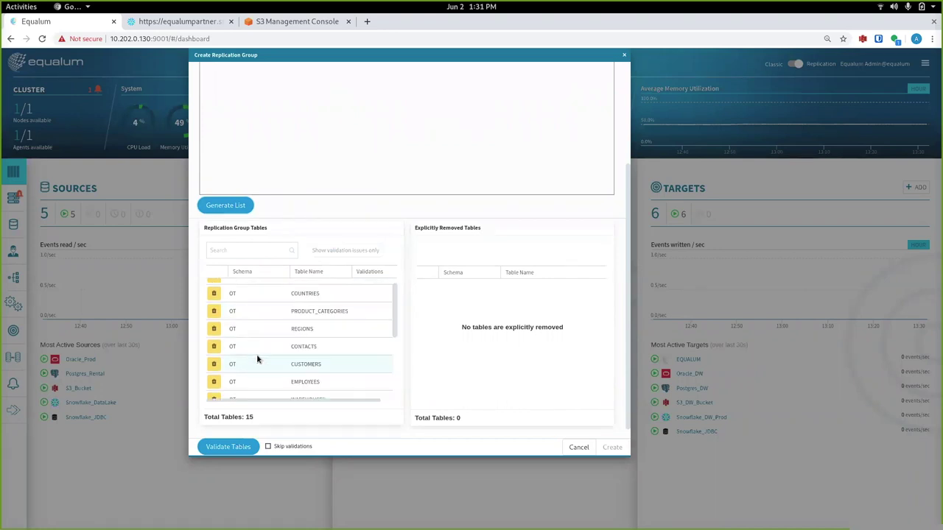
pyautogui.scroll(-5, 257, 357)
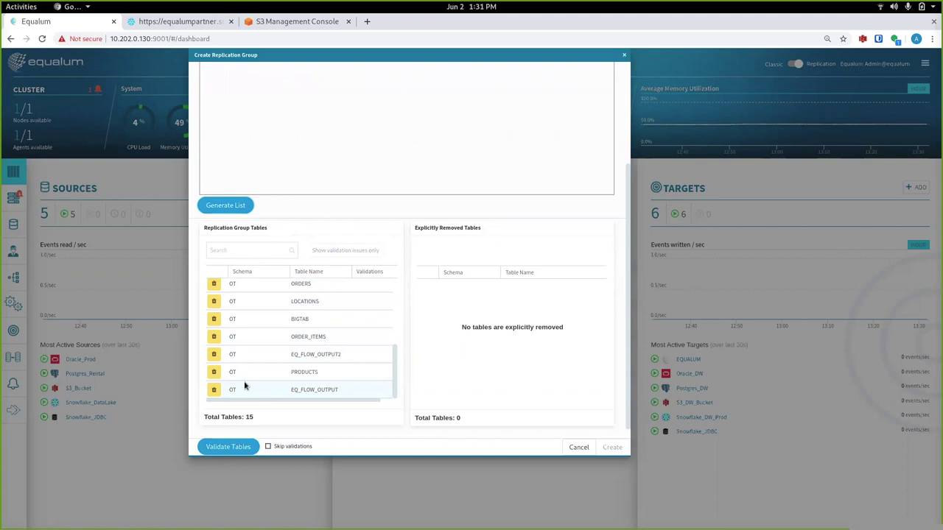
# Exclude the EQ_FLOW_OUTPUT and EQ_FLOW_OUTPUT2 tables from the replication group, and add both back.
pyautogui.click(213, 390)
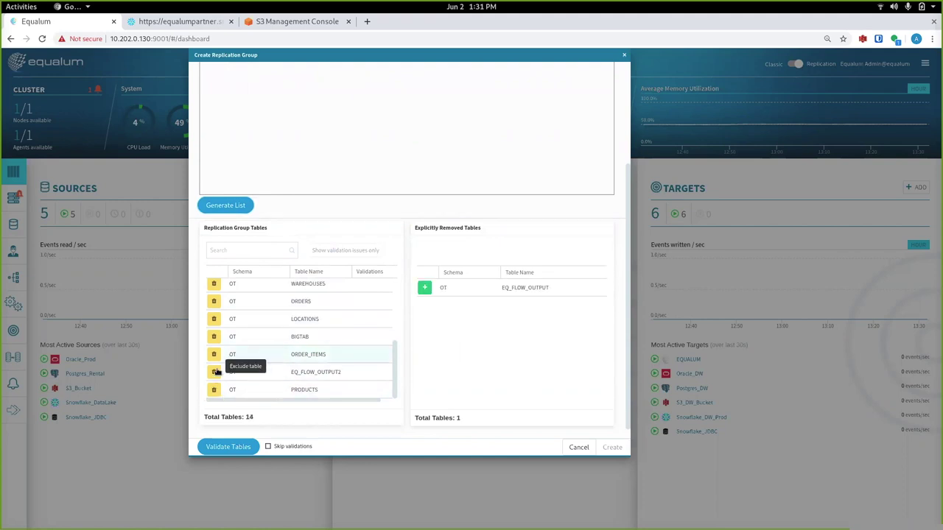
pyautogui.click(213, 372)
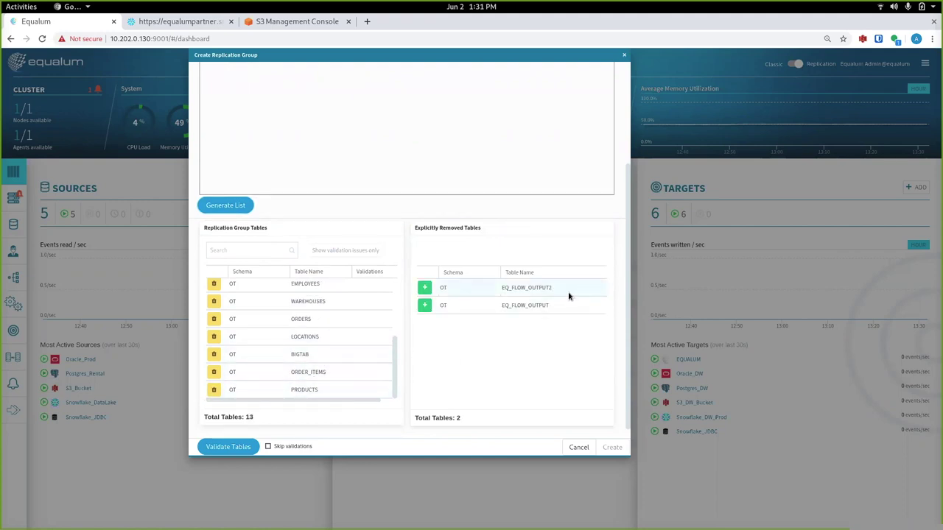
pyautogui.click(425, 306)
pyautogui.click(424, 287)
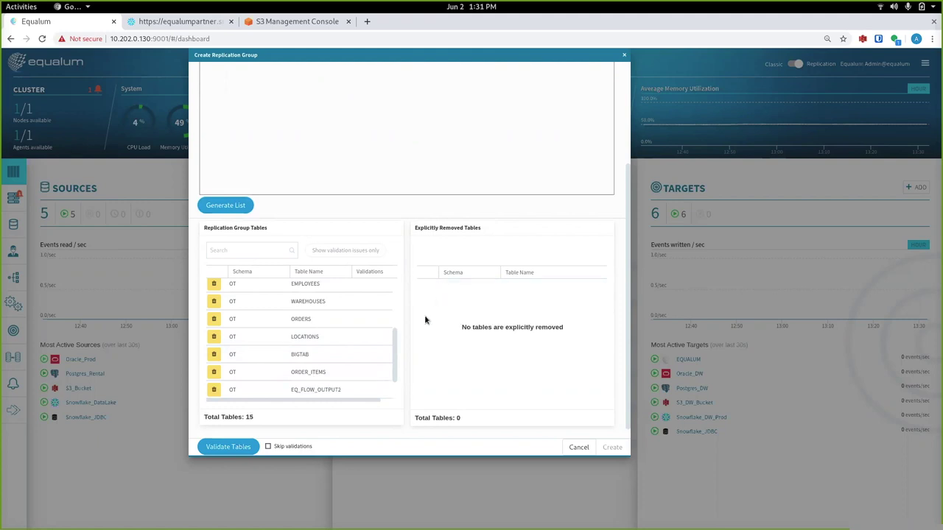
# Add a second table pattern to the replication group and select only the OT schema for it.
pyautogui.scroll(5, 369, 271)
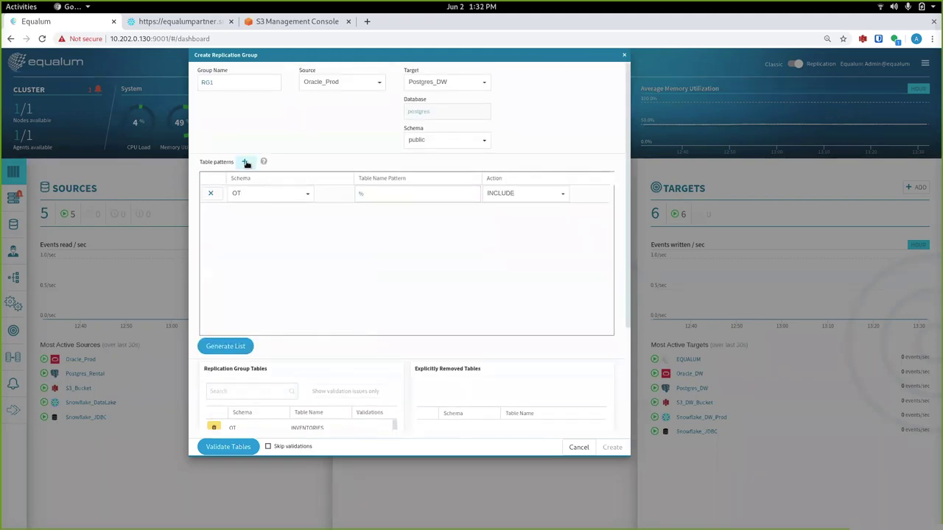
pyautogui.click(244, 161)
pyautogui.click(278, 216)
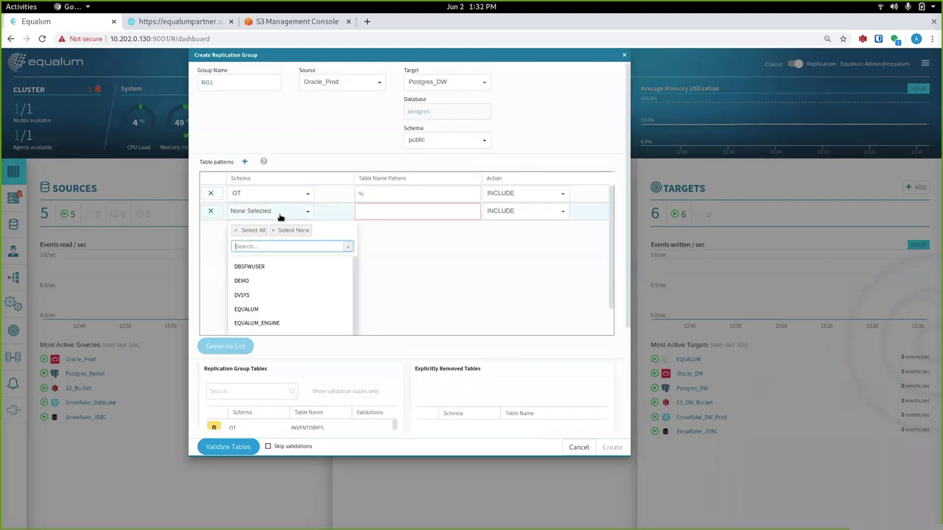
pyautogui.scroll(-1, 280, 303)
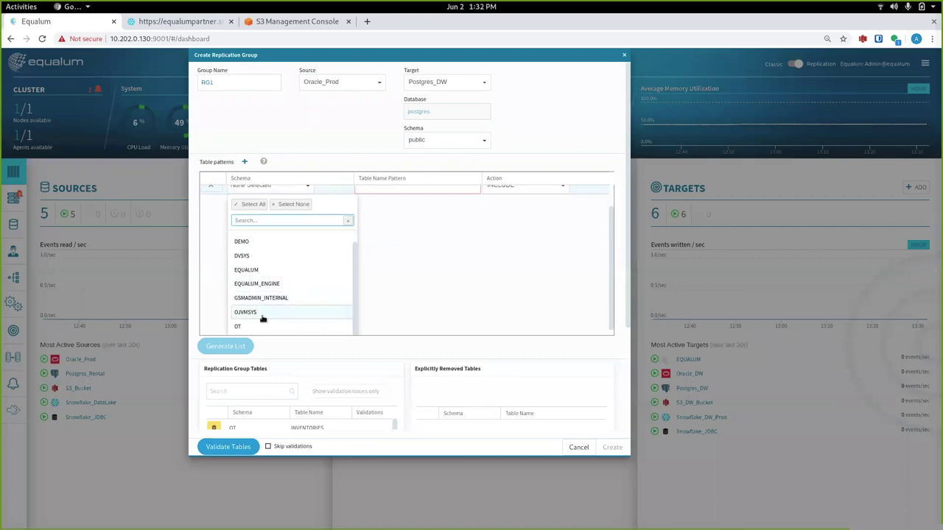
pyautogui.click(262, 325)
pyautogui.click(455, 274)
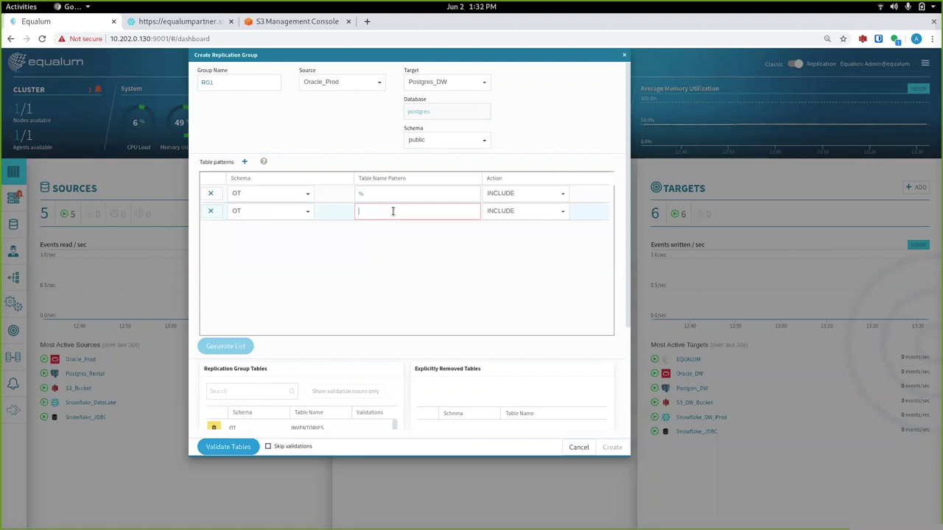
# Set the second pattern's table name pattern to EQ% and its action to EXCLUDE.
pyautogui.write('EQ')
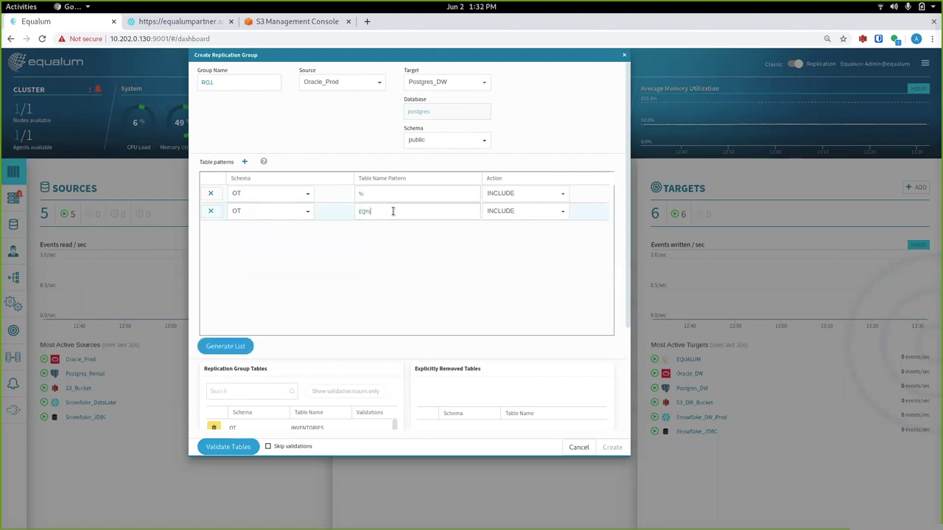
pyautogui.write('%')
pyautogui.click(518, 213)
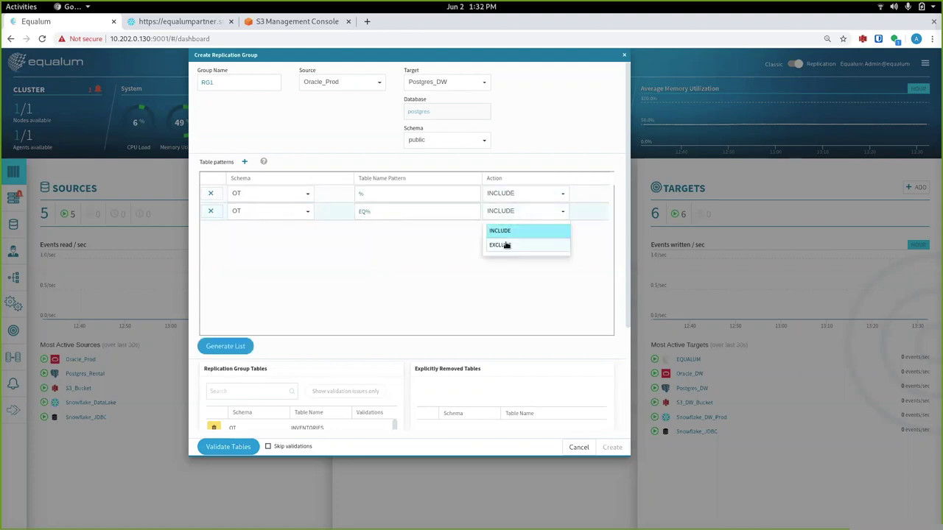
pyautogui.click(506, 245)
# Regenerate the table list from both patterns and look through the replication group tables.
pyautogui.scroll(-3, 347, 288)
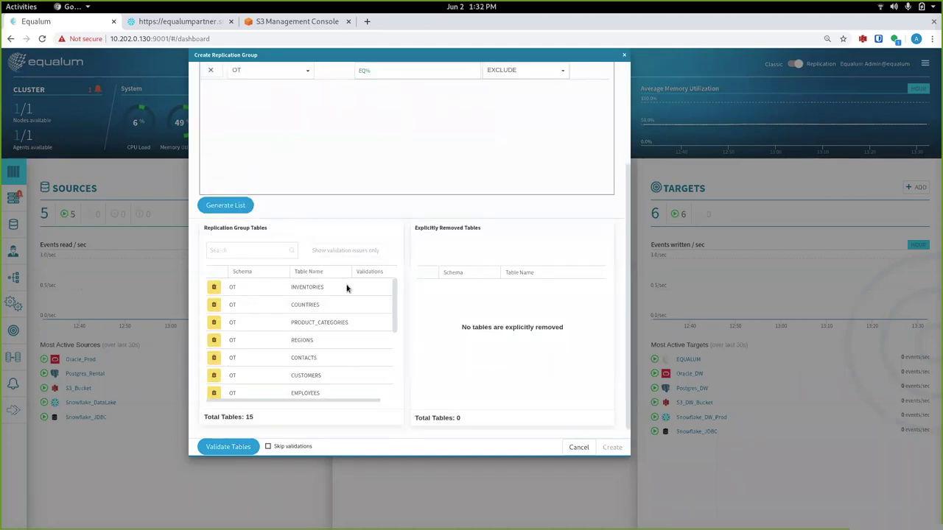
pyautogui.click(241, 211)
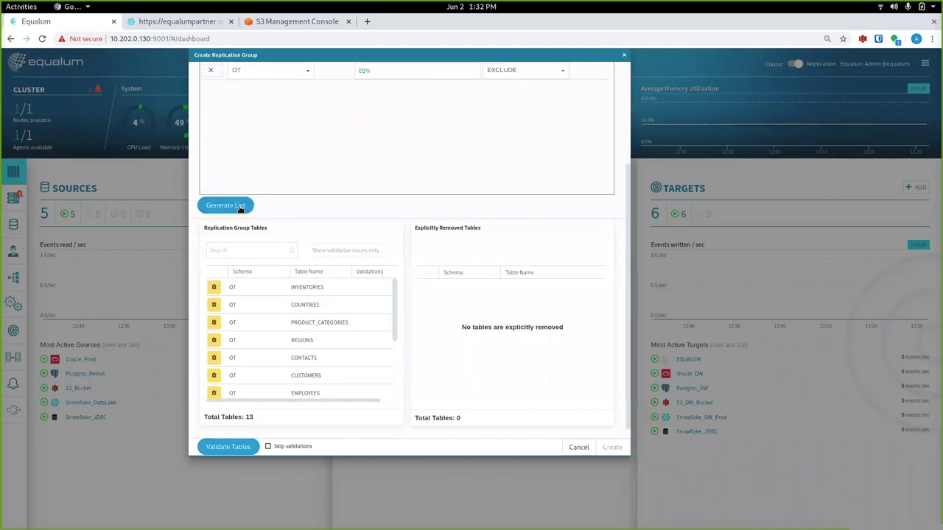
pyautogui.scroll(-3, 251, 320)
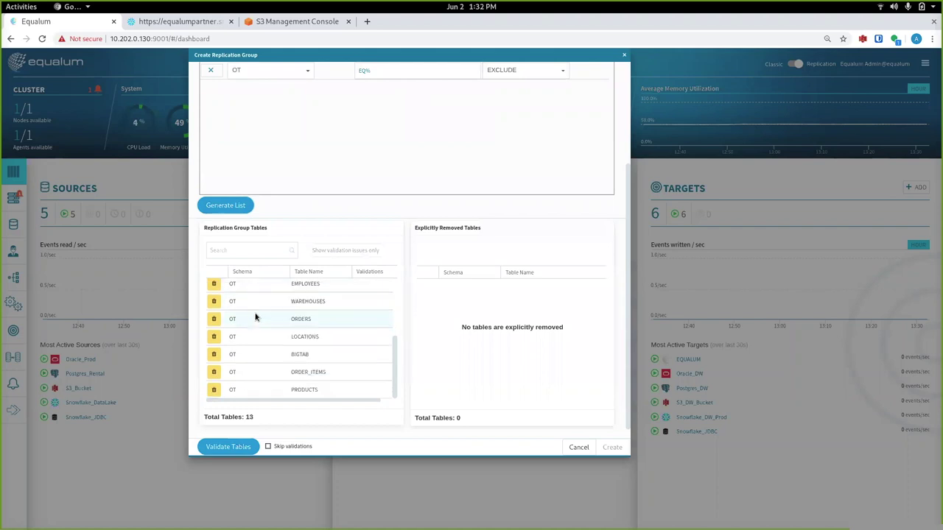
pyautogui.scroll(5, 258, 318)
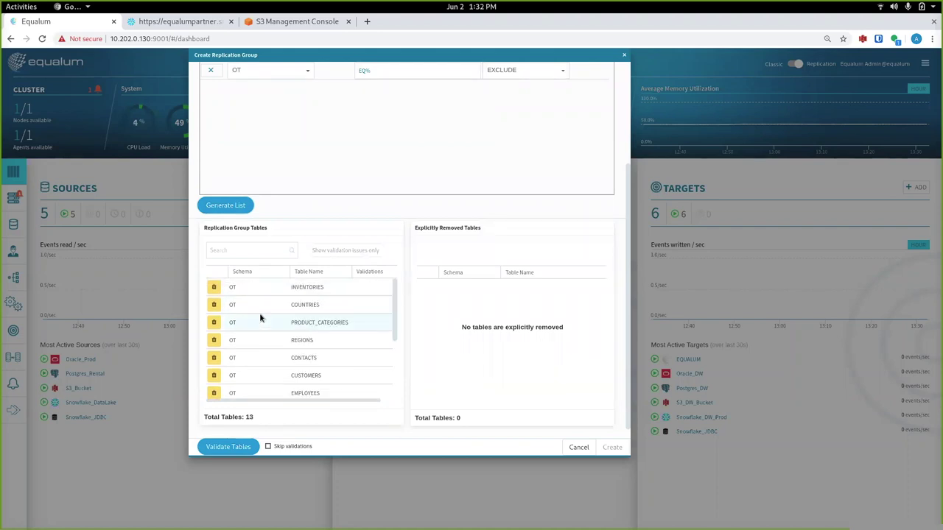
pyautogui.scroll(-2, 287, 298)
pyautogui.scroll(-3, 268, 337)
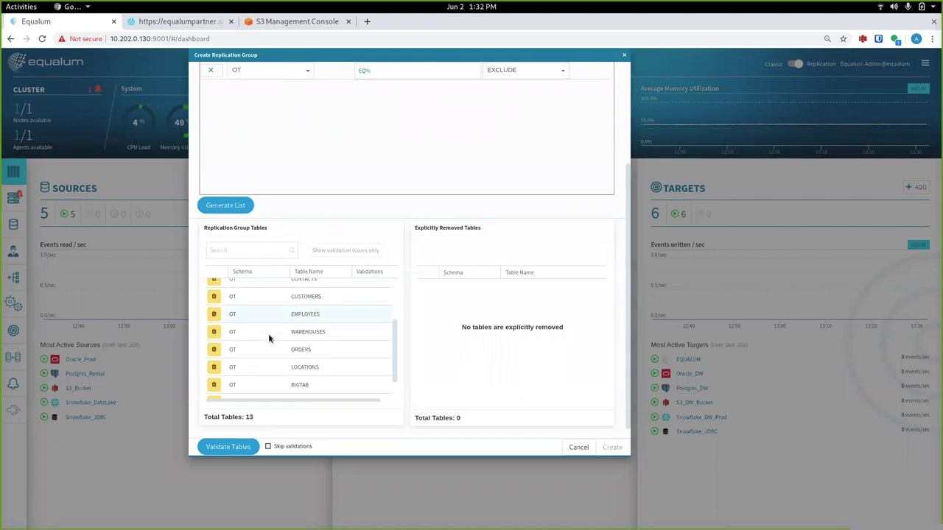
# Validate the replication group tables and review each table's validation result.
pyautogui.click(243, 450)
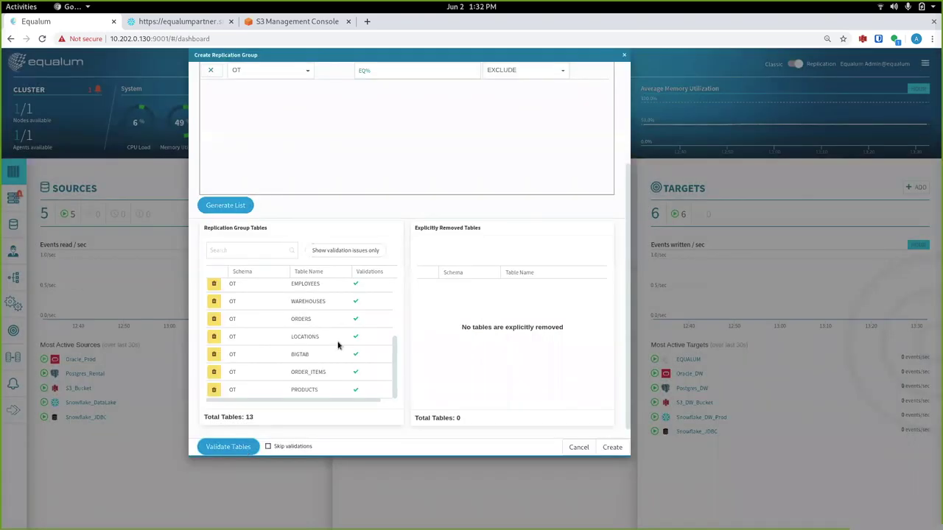
pyautogui.scroll(3, 293, 328)
pyautogui.scroll(3, 290, 324)
pyautogui.scroll(-6, 290, 316)
pyautogui.scroll(-2, 291, 305)
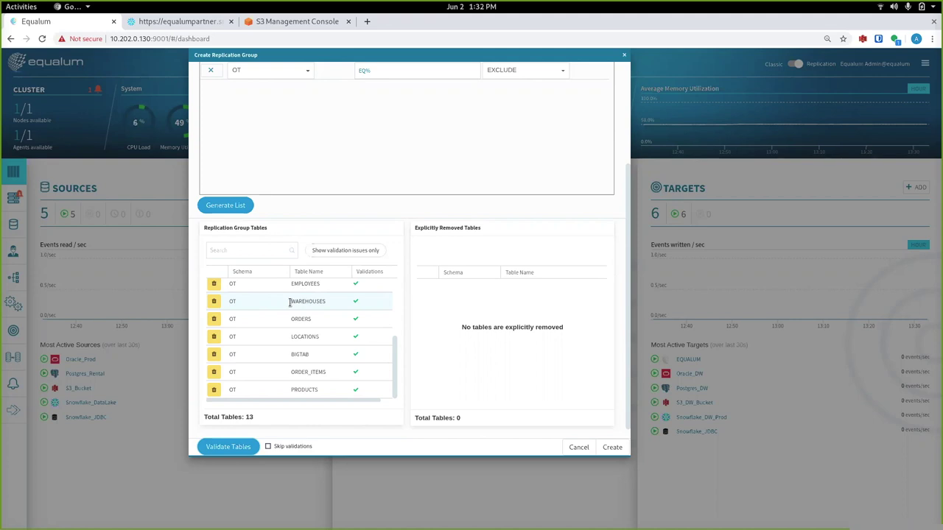
# Create the replication group and open RG1 from the most active groups.
pyautogui.click(612, 448)
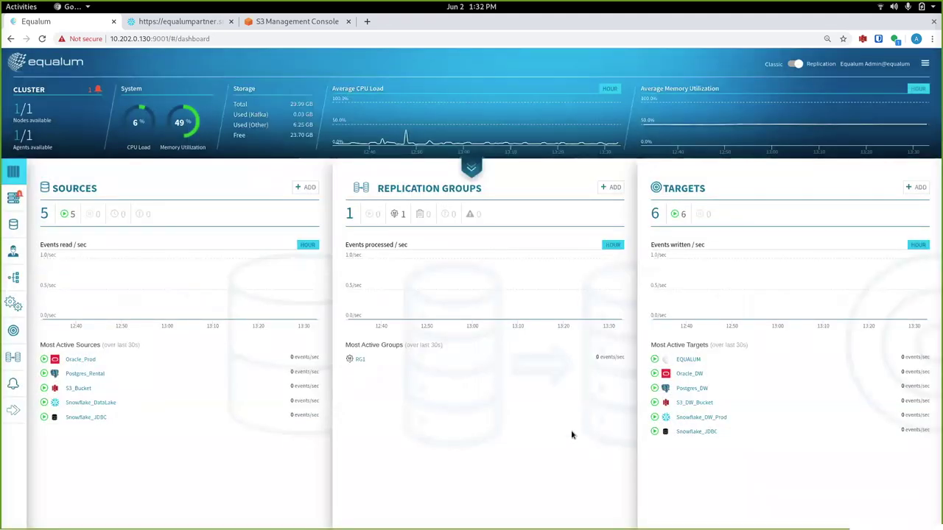
pyautogui.click(360, 361)
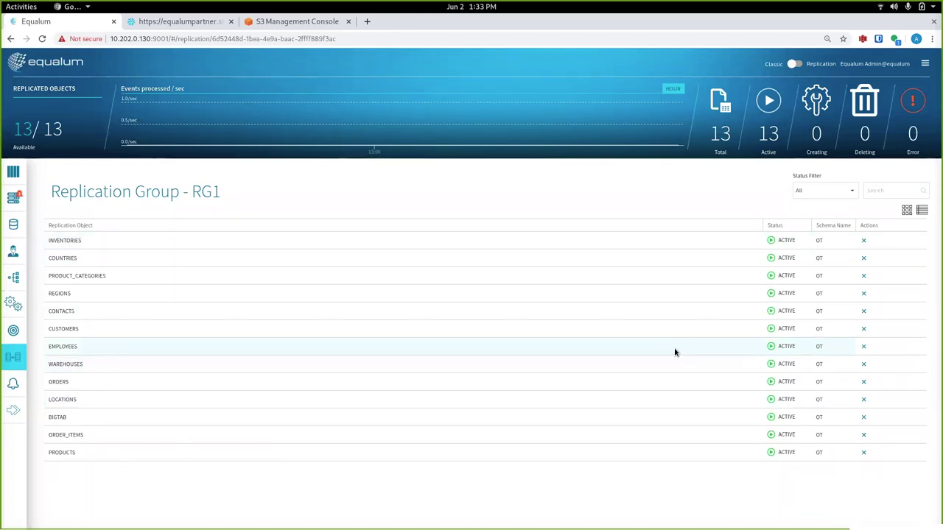
# Switch to DBeaver and refresh the public schema of the postgres database under PostgreSQL - Equalum_AWS.
pyautogui.hotkey('alt', 'Tab')
pyautogui.hotkey('alt', 'Tab')
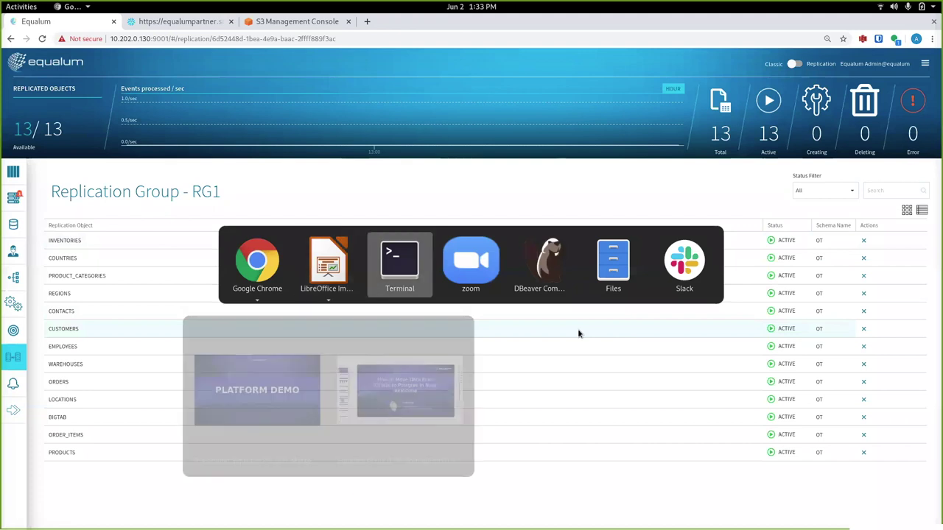
pyautogui.hotkey('alt', 'Tab')
pyautogui.hotkey('alt', 'Tab')
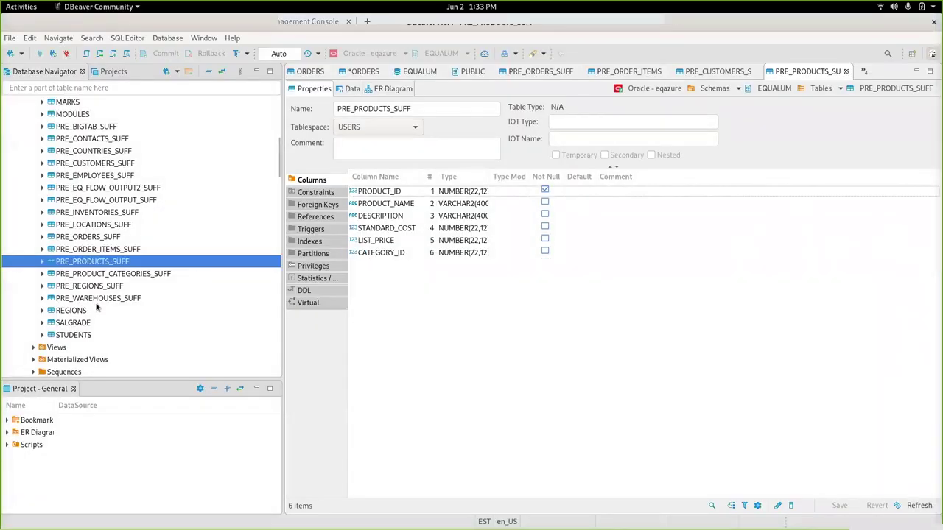
pyautogui.scroll(8, 96, 309)
pyautogui.scroll(-15, 89, 265)
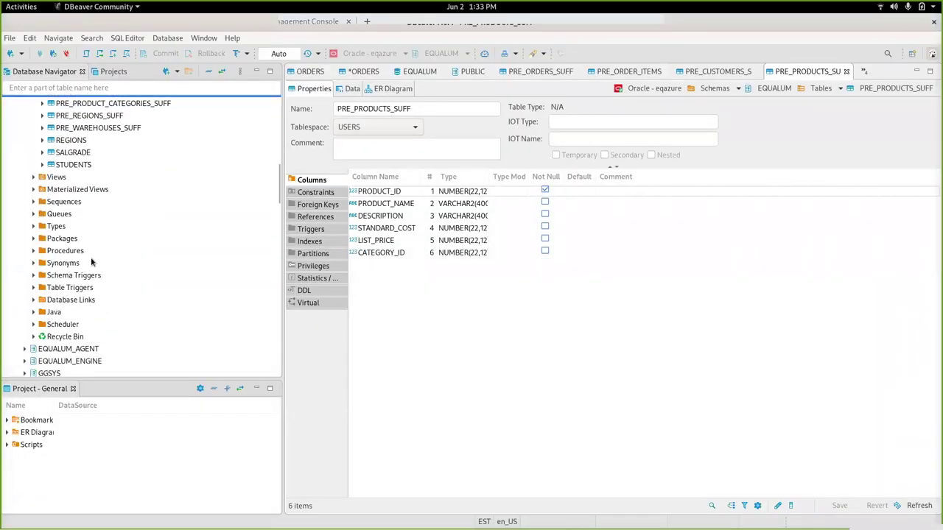
pyautogui.scroll(4, 101, 135)
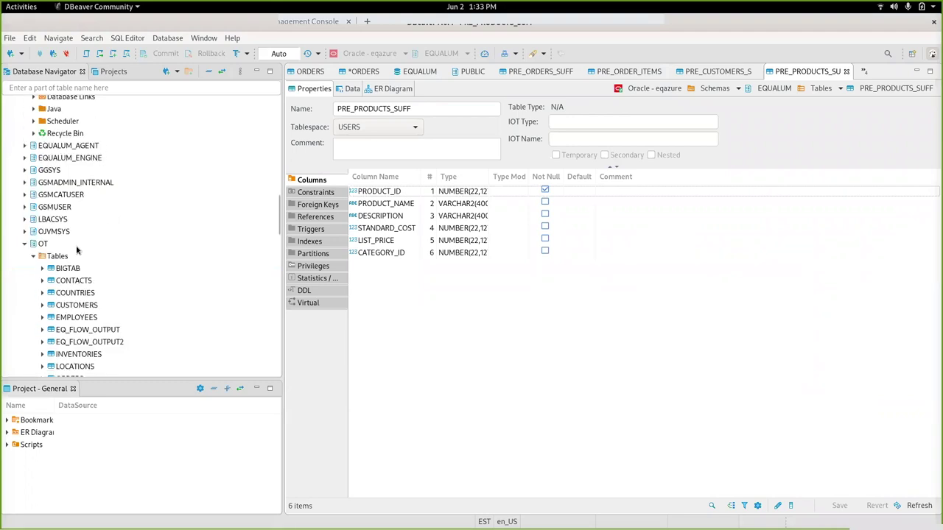
pyautogui.scroll(-15, 85, 247)
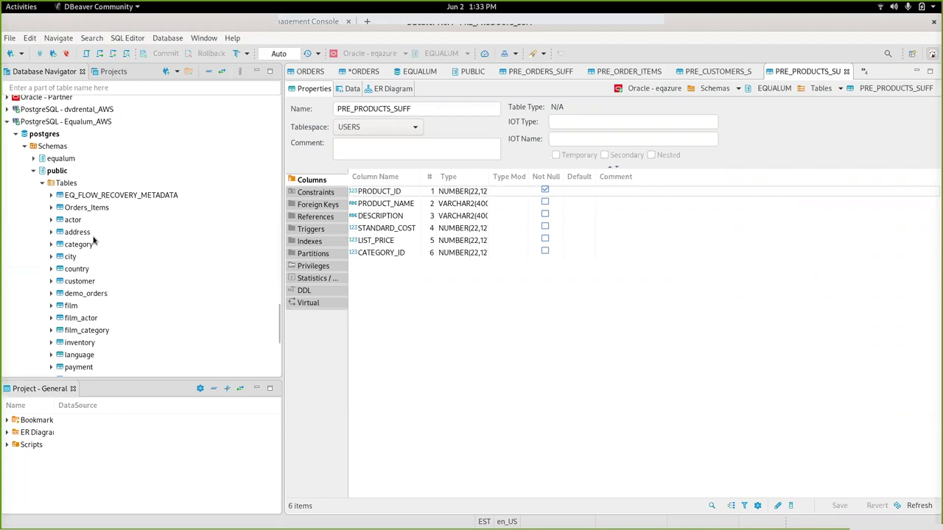
pyautogui.click(61, 171)
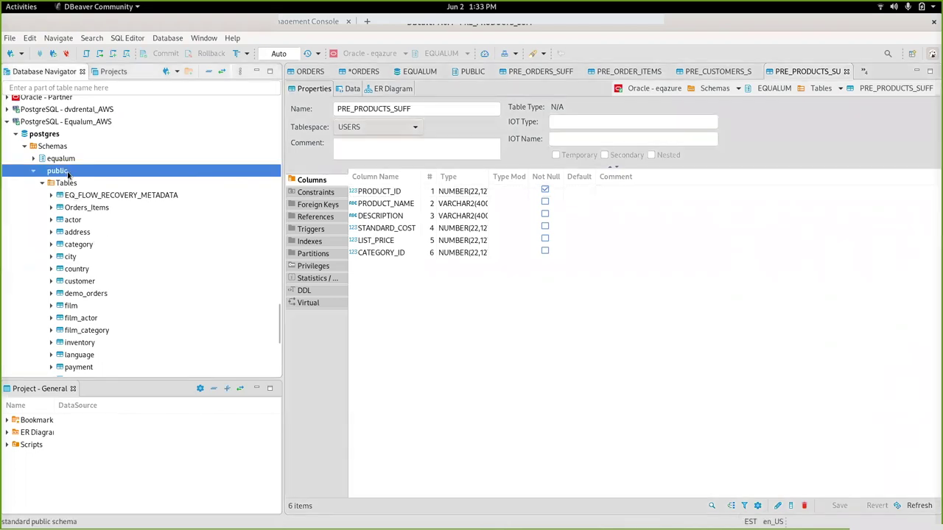
pyautogui.rightClick(71, 175)
pyautogui.click(106, 329)
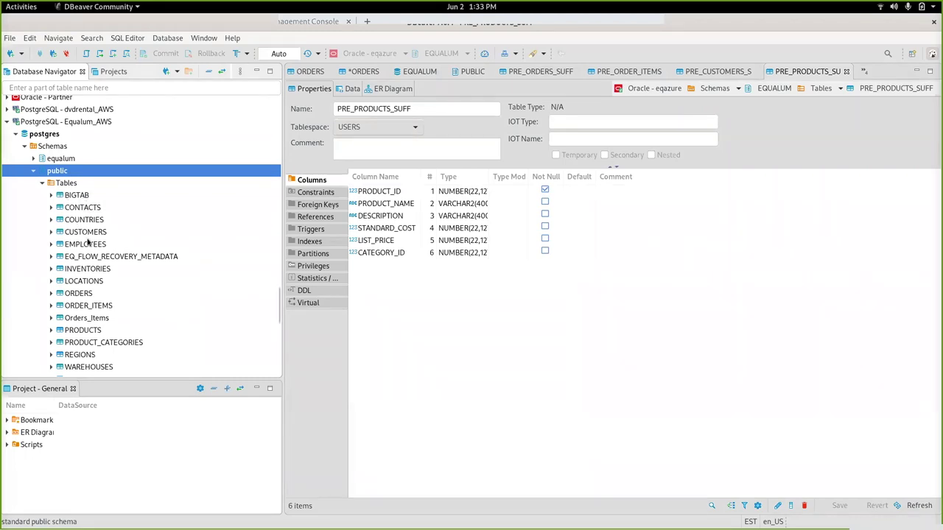
# Open the data of the ORDERS table in the public schema and sort it by ORDER_ID in descending order.
pyautogui.click(89, 294)
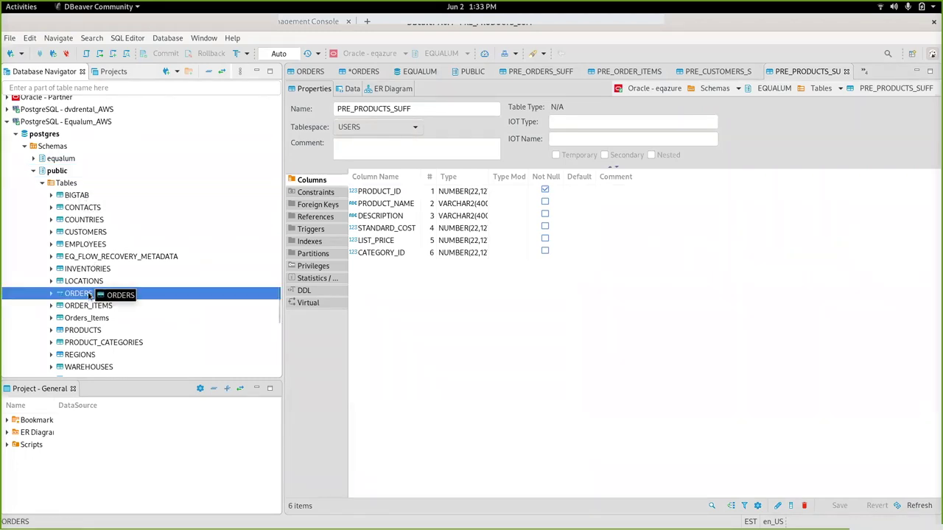
pyautogui.doubleClick(90, 294)
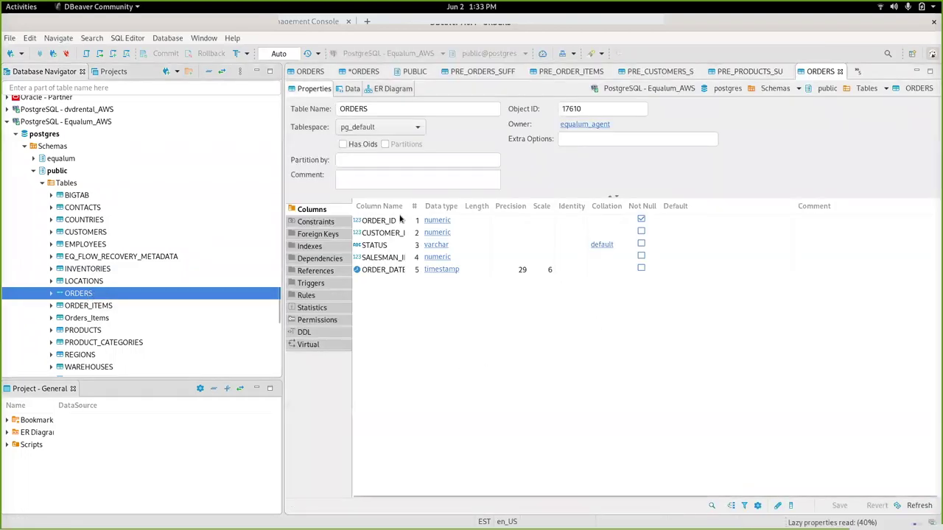
pyautogui.click(345, 90)
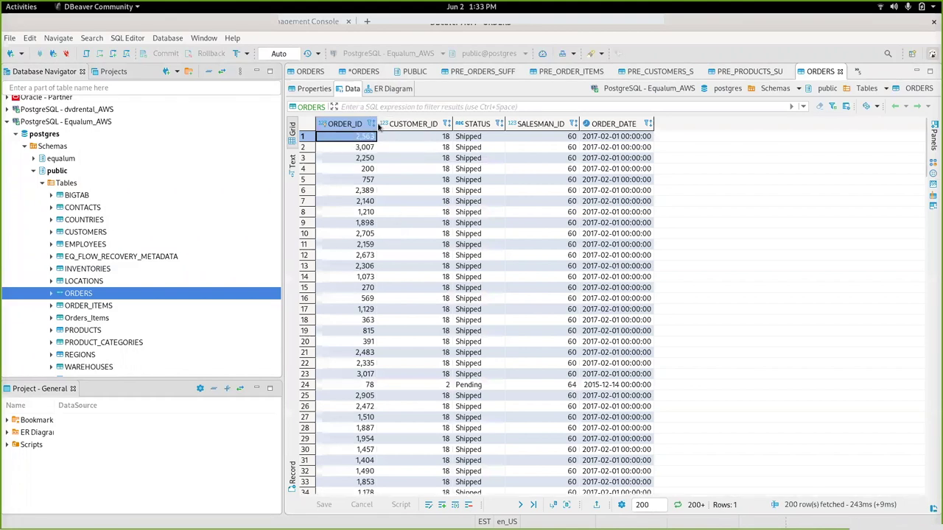
pyautogui.click(374, 125)
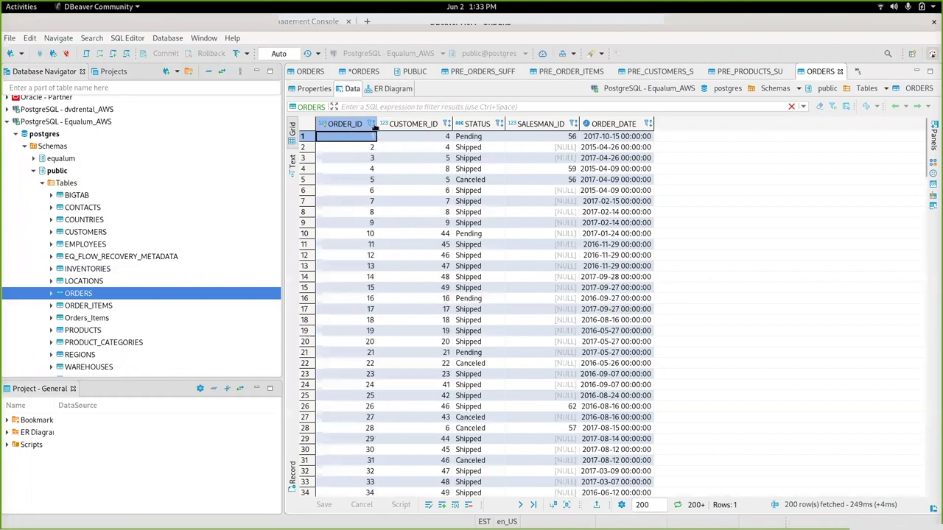
pyautogui.click(374, 125)
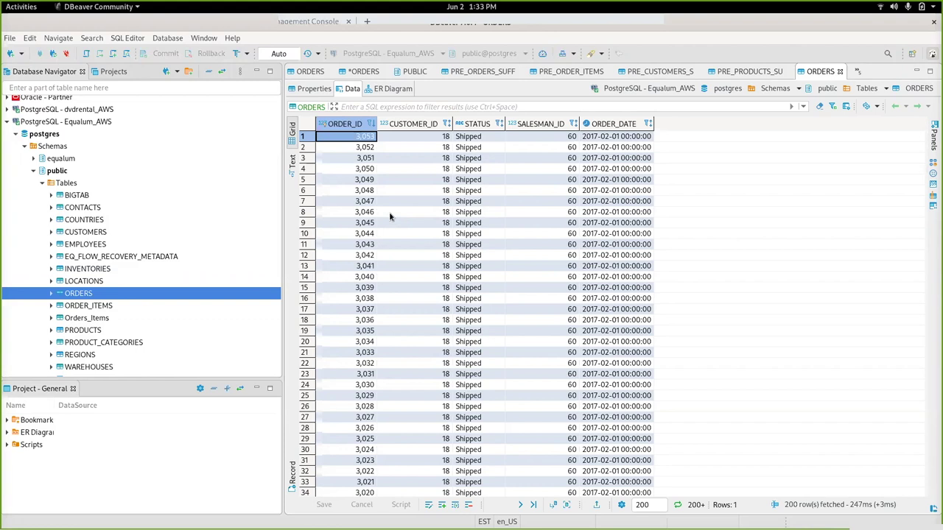
# Switch to the Terminal and run ./Insert_orders.sh to insert new orders into the Oracle source.
pyautogui.hotkey('alt', 'Tab')
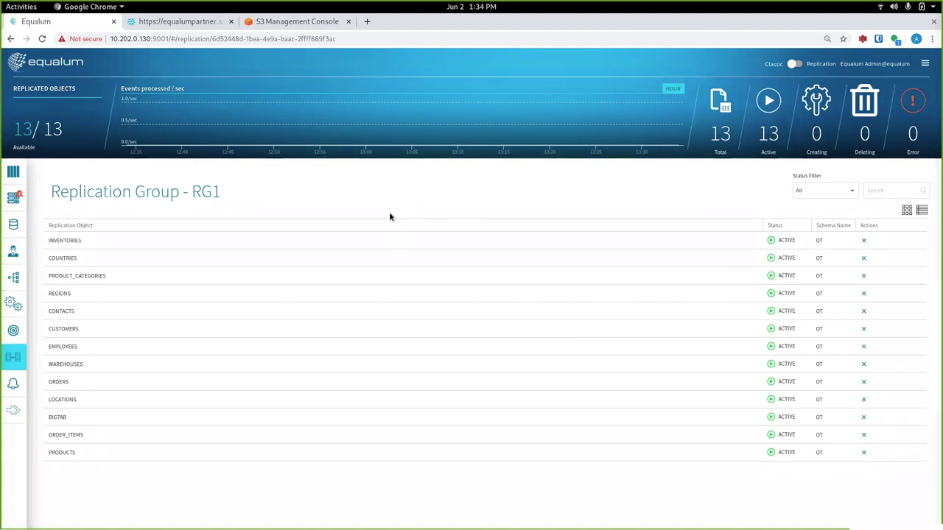
pyautogui.hotkey('alt', 'Tab')
pyautogui.hotkey('alt', 'Tab')
pyautogui.hotkey('alt', 'Tab')
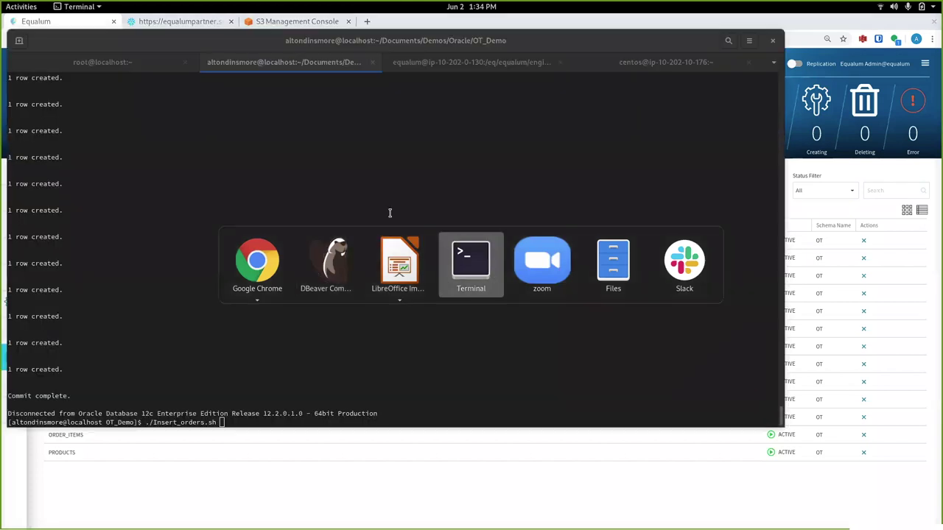
pyautogui.press('Return')
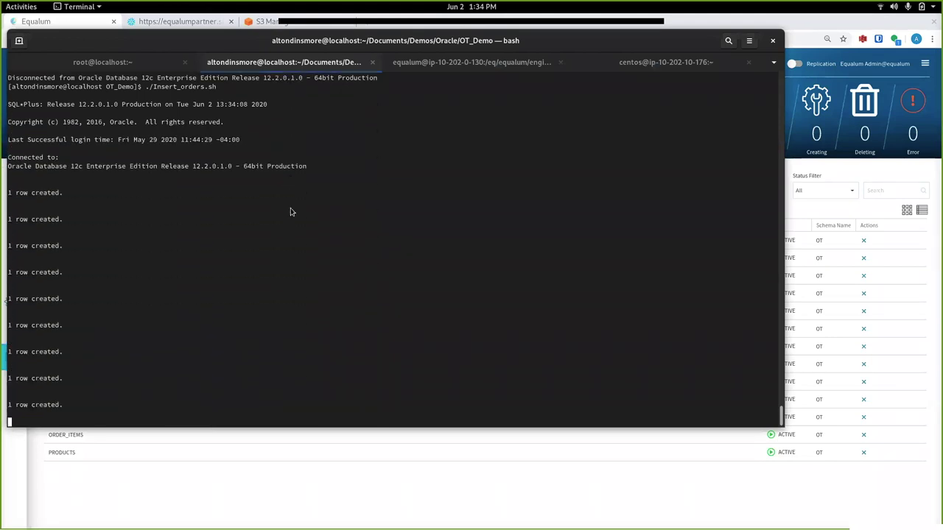
# In DBeaver, reload the ORDERS data sorted by descending ORDER_ID to check for new rows, and return to the RG1 page in Chrome.
pyautogui.hotkey('alt', 'Tab')
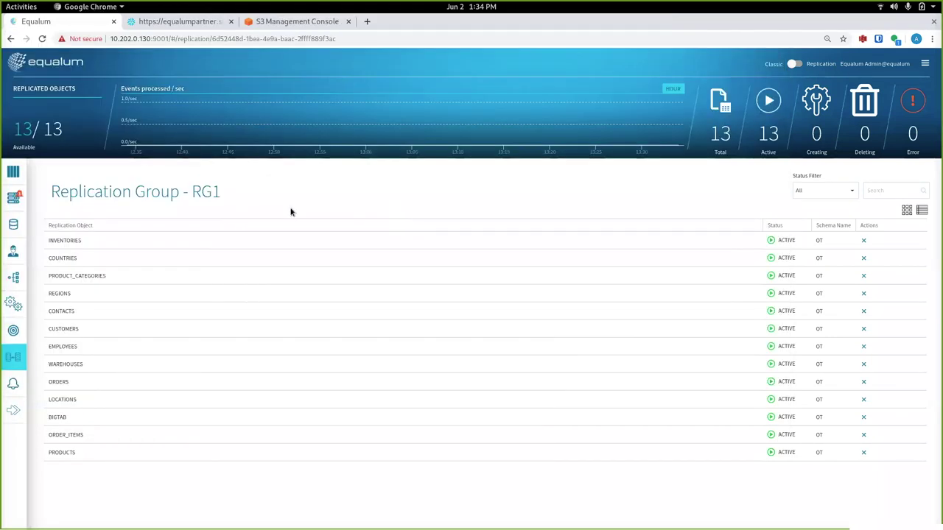
pyautogui.hotkey('alt', 'Tab')
pyautogui.hotkey('alt', 'Tab')
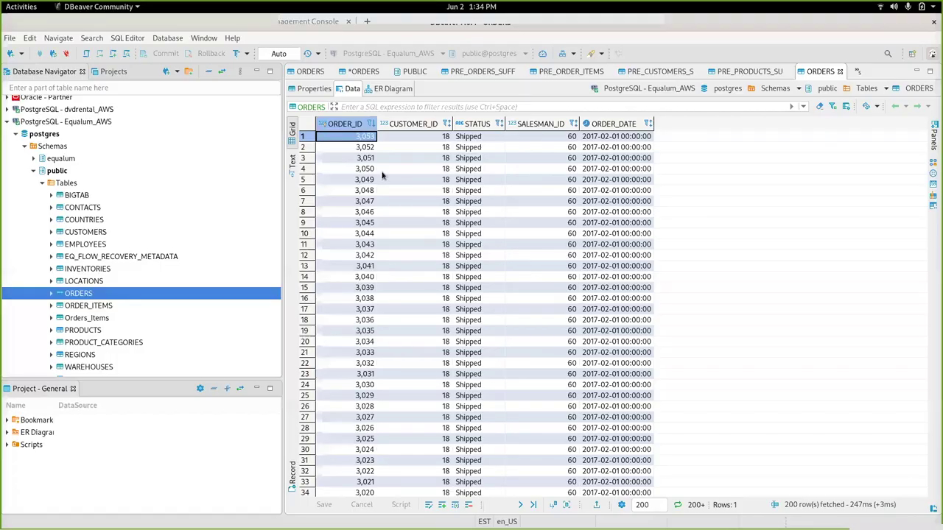
pyautogui.click(372, 124)
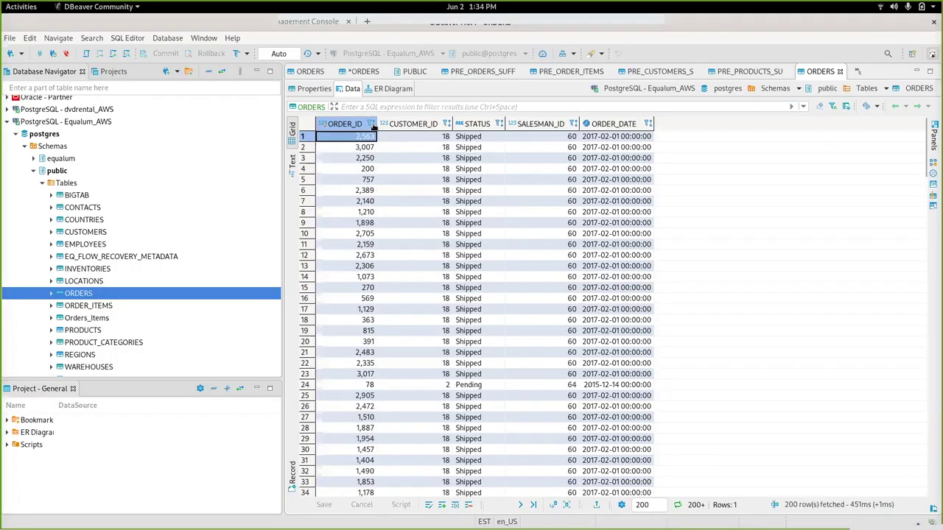
pyautogui.click(372, 123)
pyautogui.click(372, 123)
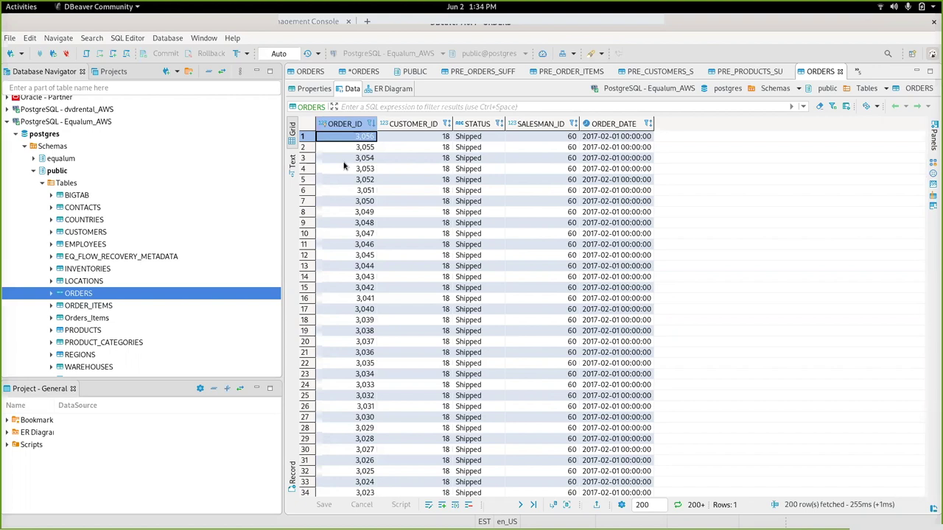
pyautogui.hotkey('alt', 'Tab')
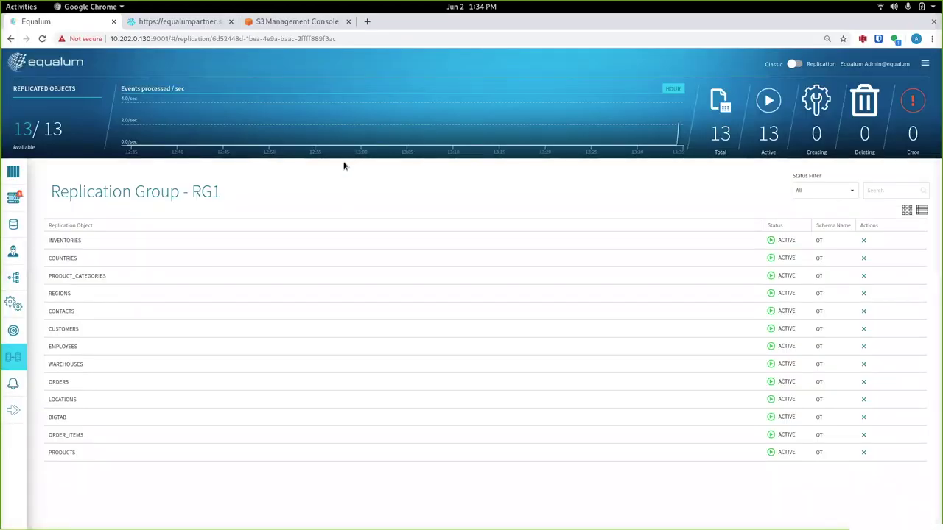
# Return to the Equalum dashboard, change it from Replication to Classic mode, and open the RG1_OT_PRODUCTS flow.
pyautogui.hotkey('alt', 'Tab')
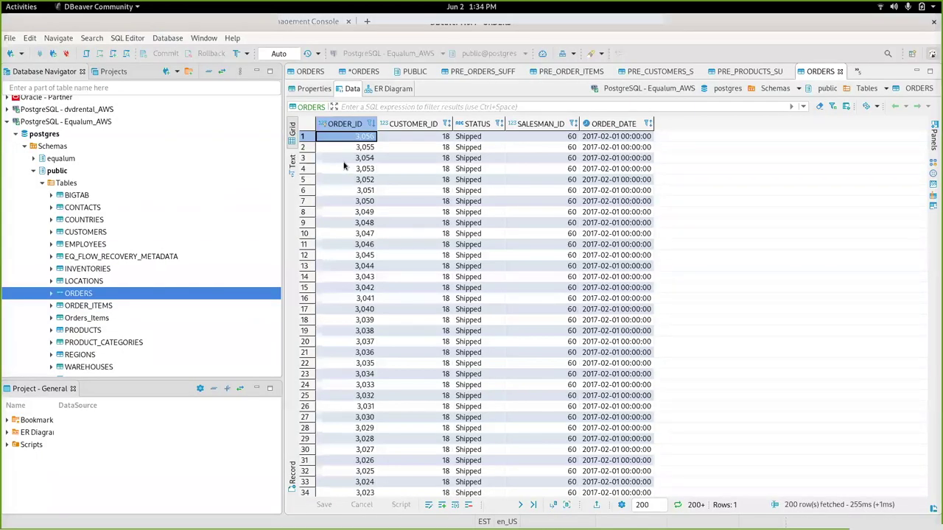
pyautogui.hotkey('alt', 'Tab')
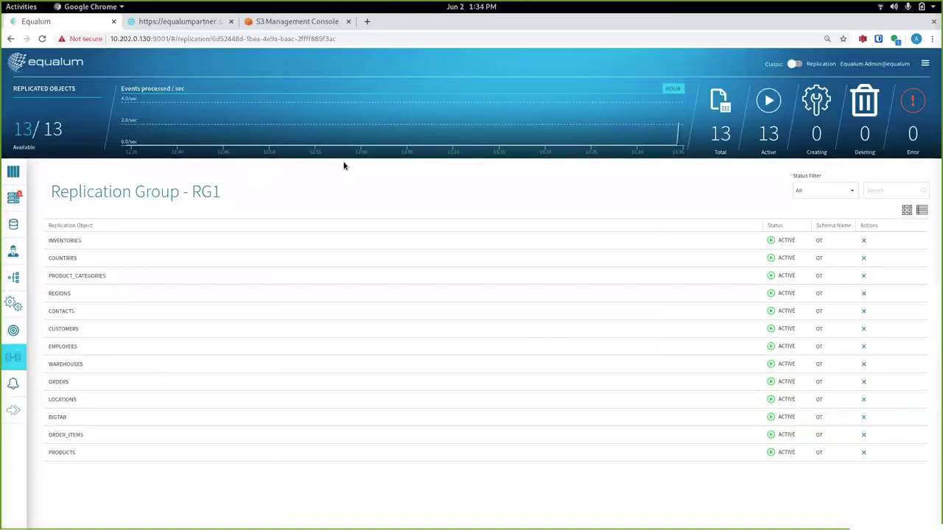
pyautogui.click(15, 173)
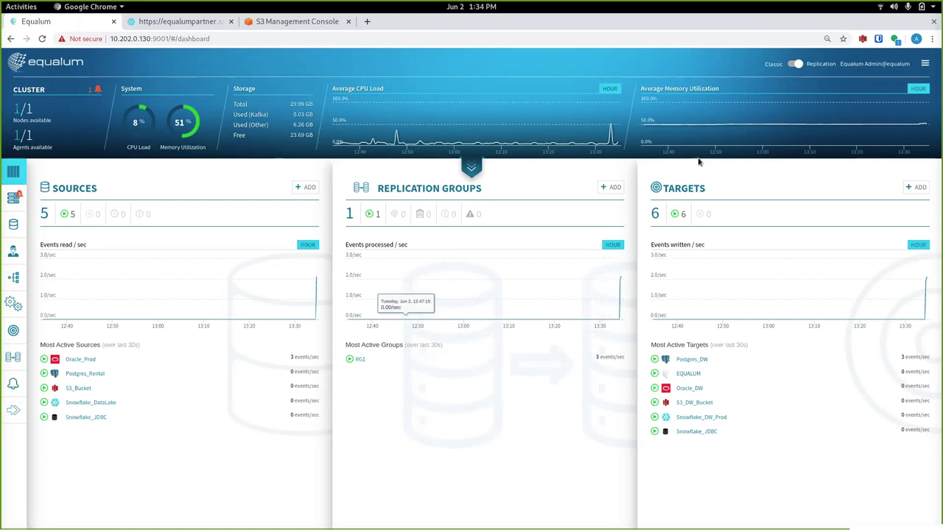
pyautogui.click(791, 65)
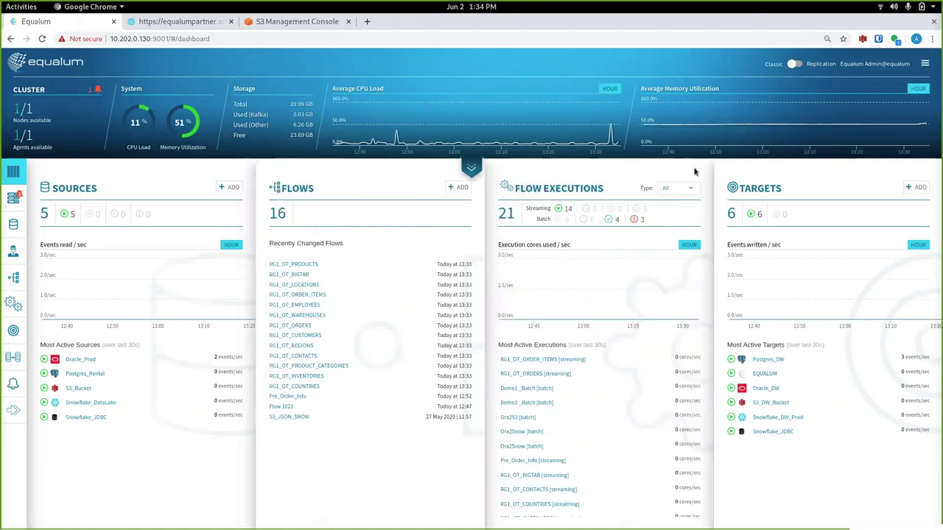
pyautogui.click(298, 265)
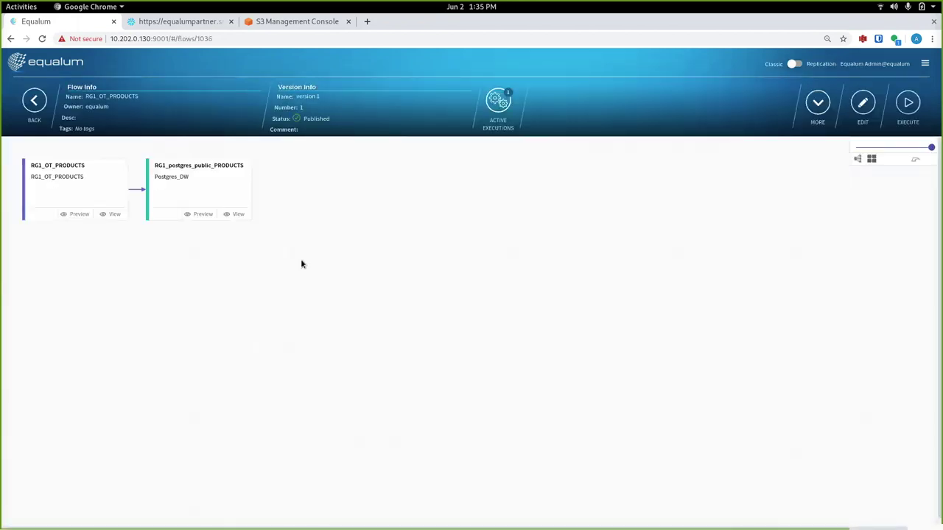
pyautogui.click(199, 181)
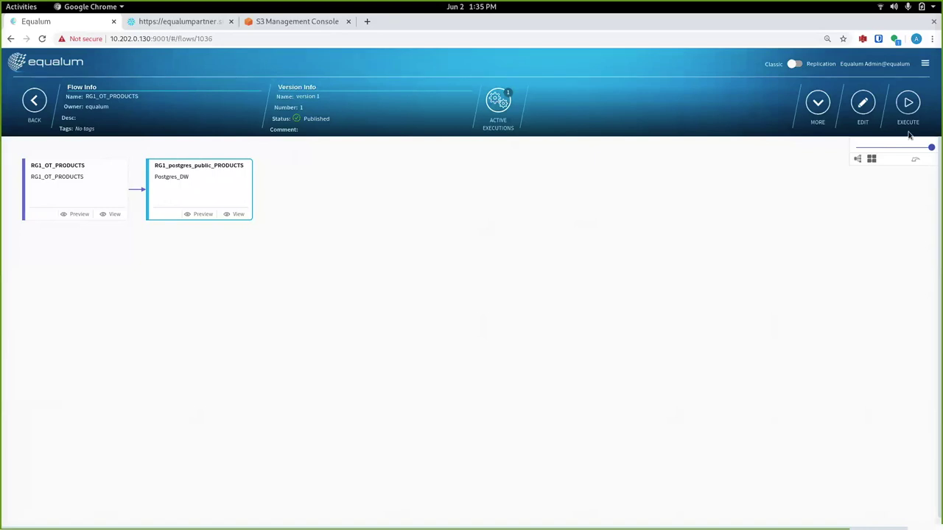
# Edit the RG1_OT_PRODUCTS flow, move its Postgres_DW target further away, and insert a Transform operator between source and target.
pyautogui.click(862, 103)
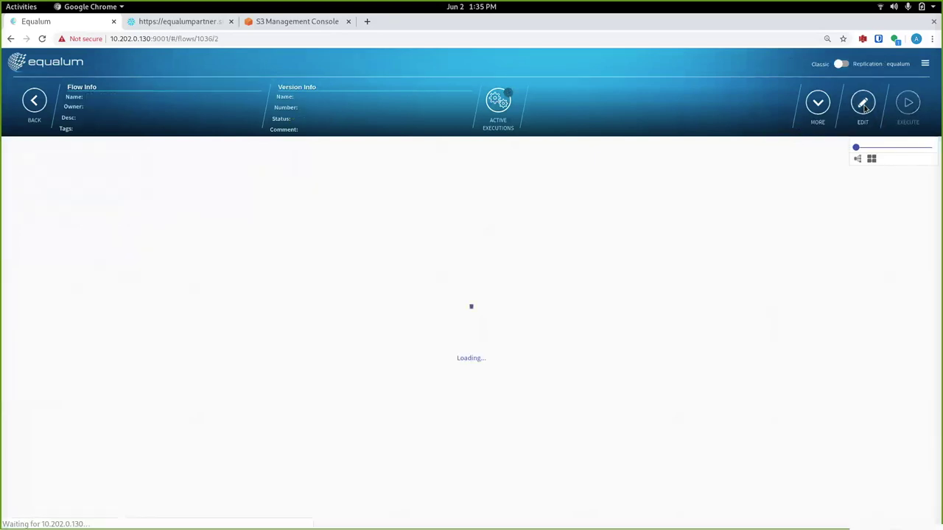
pyautogui.moveTo(216, 195); pyautogui.dragTo(464, 270)
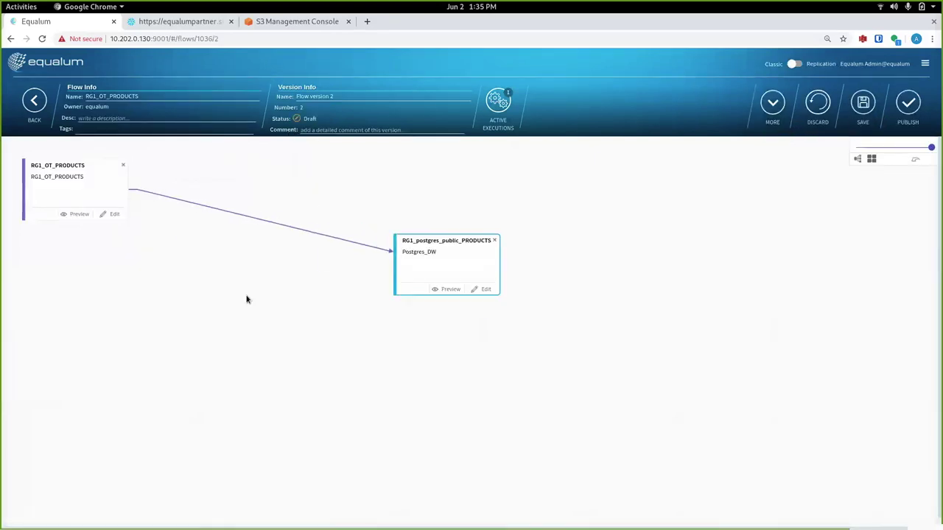
pyautogui.click(228, 253)
pyautogui.click(283, 257)
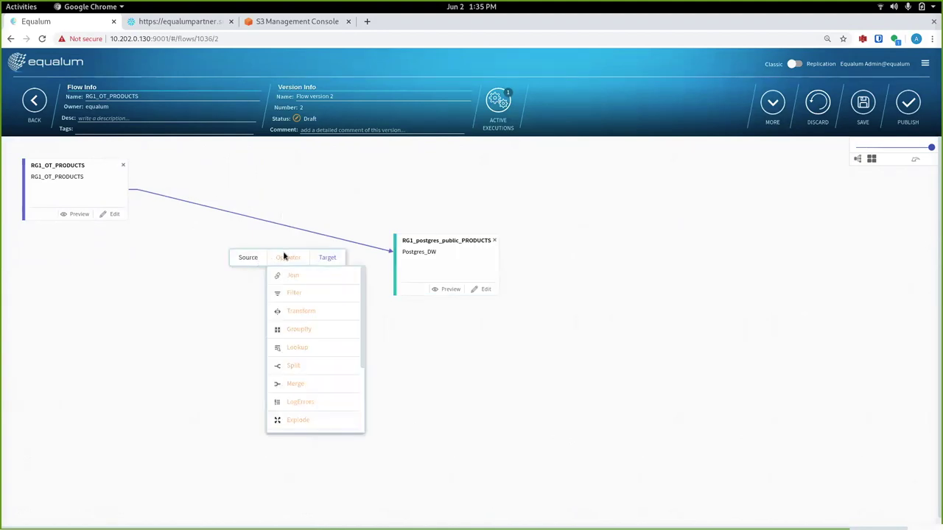
pyautogui.click(303, 313)
pyautogui.moveTo(255, 217); pyautogui.dragTo(228, 269)
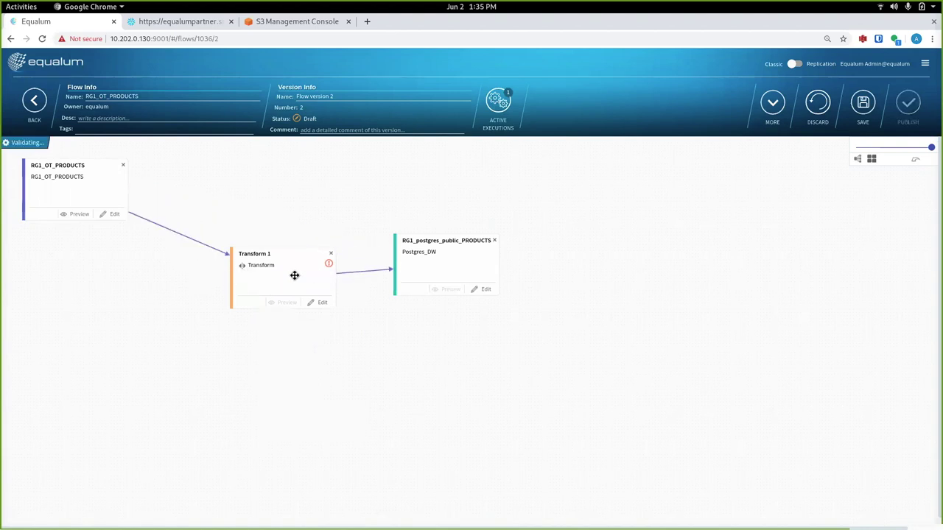
# Look at the new Transform operator's output schema, close it, and leave the flow while discarding the unsaved changes.
pyautogui.click(324, 303)
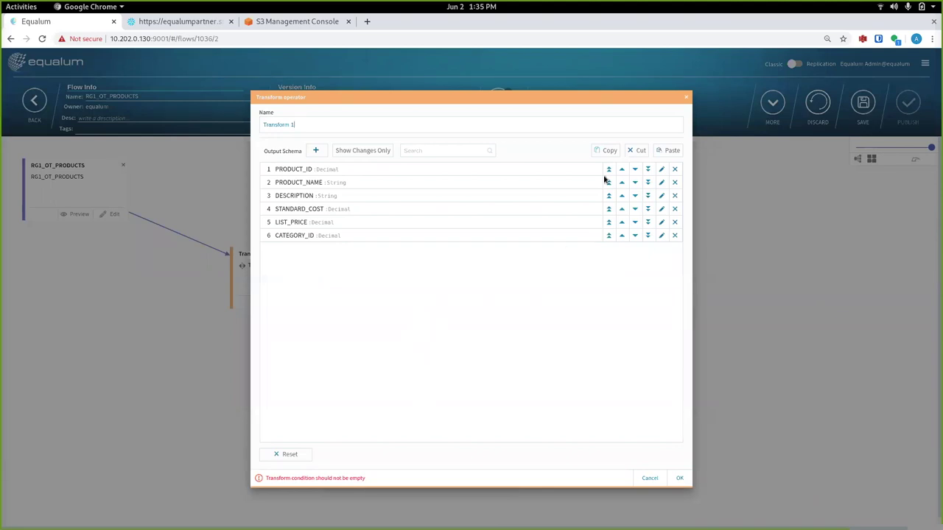
pyautogui.click(685, 99)
pyautogui.moveTo(138, 209)
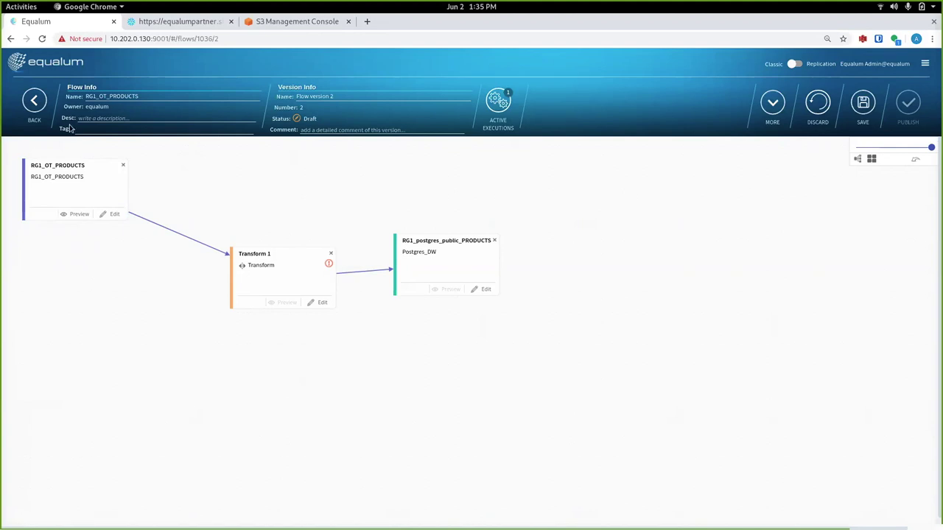
pyautogui.click(32, 108)
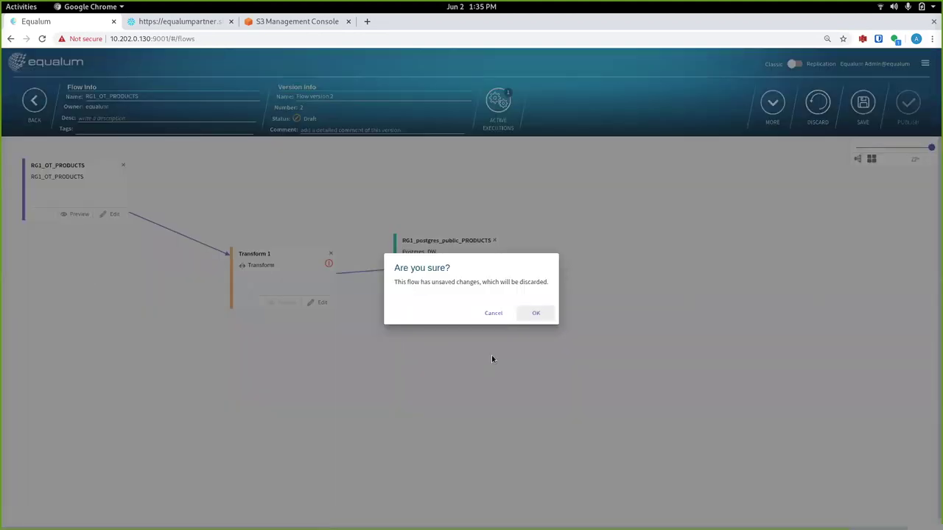
pyautogui.click(536, 316)
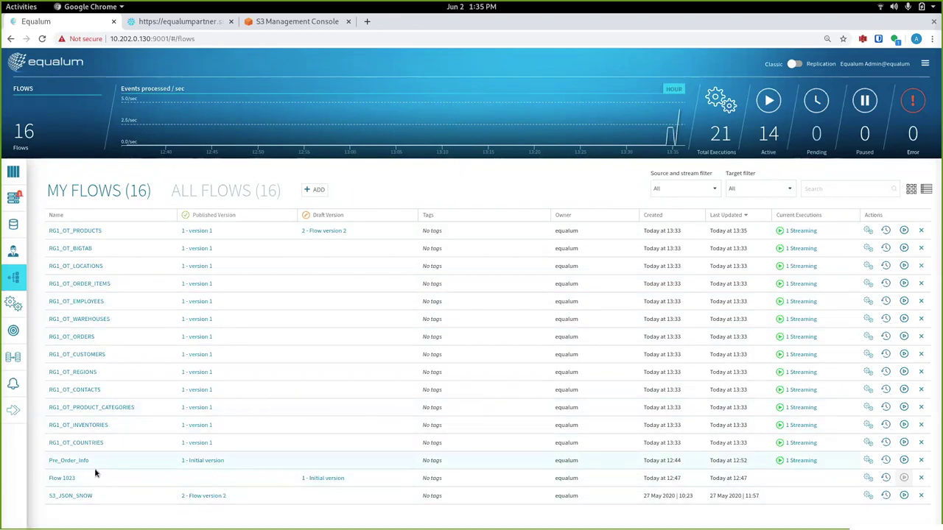
# Open the Pre_Order_Info flow and preview the data of its Pre_order and Pre_Order_items event streams.
pyautogui.click(75, 462)
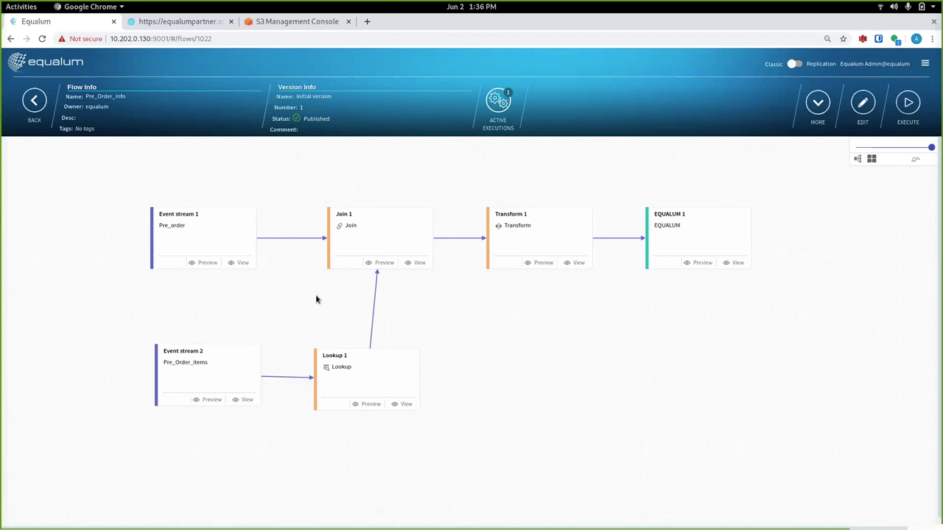
pyautogui.click(205, 263)
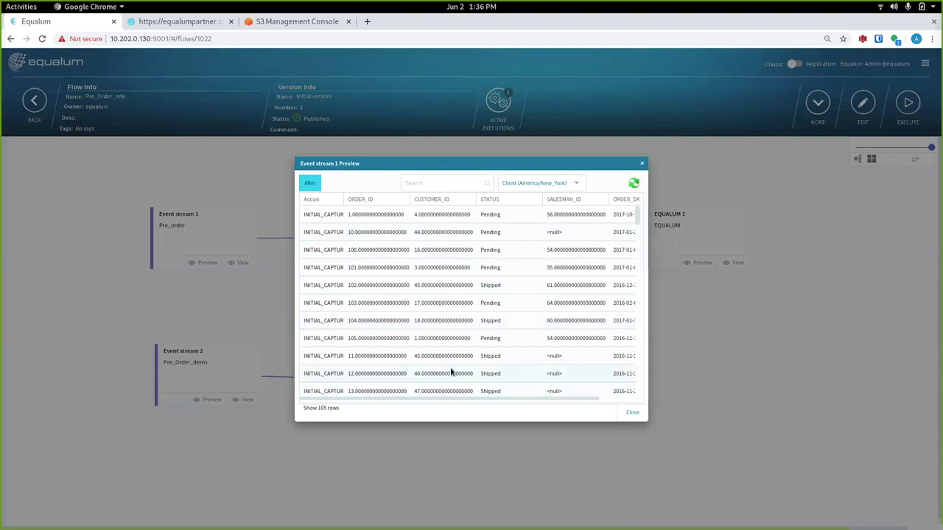
pyautogui.click(642, 165)
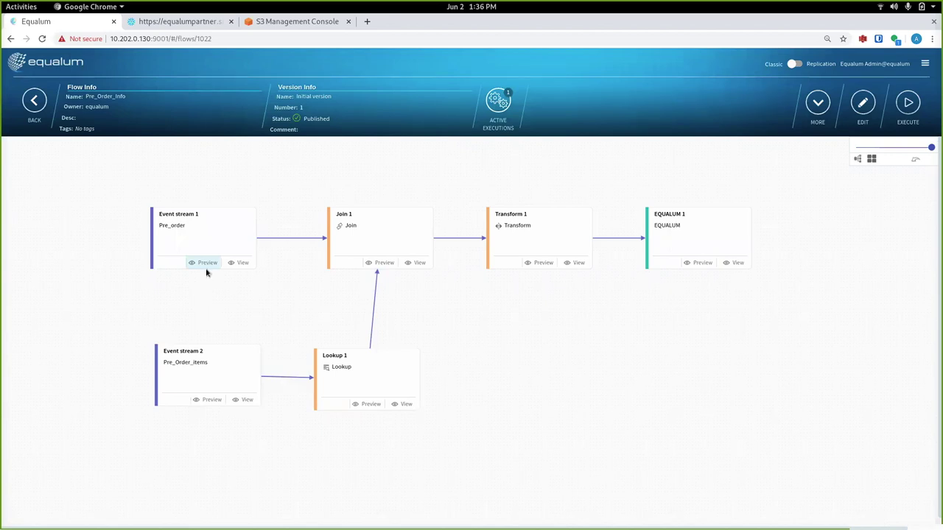
pyautogui.click(211, 399)
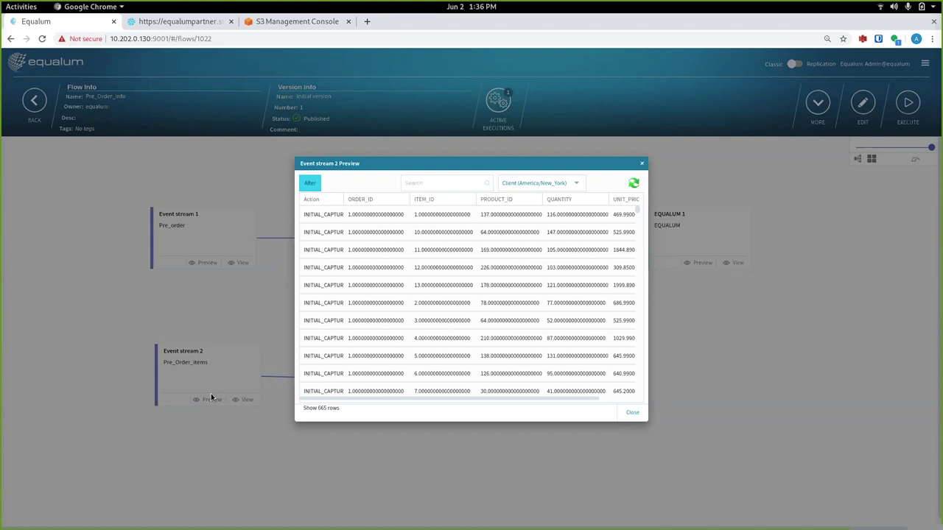
pyautogui.click(642, 164)
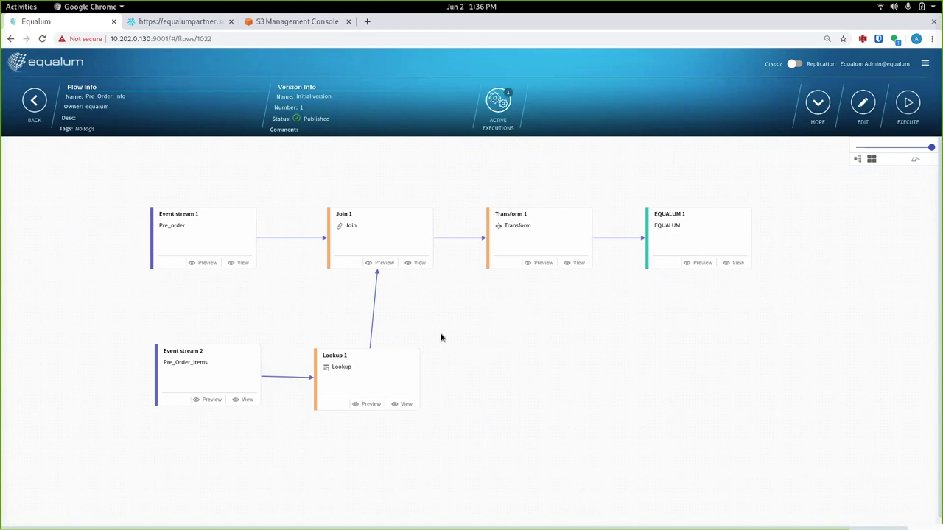
# View the settings of the Lookup 1, Join 1 and Transform 1 operators in the Pre_Order_Info flow.
pyautogui.click(406, 405)
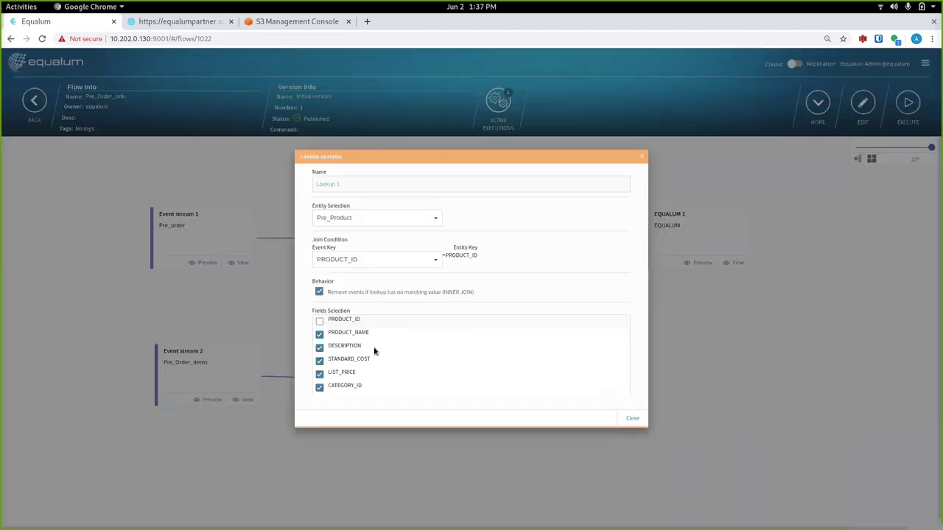
pyautogui.click(637, 421)
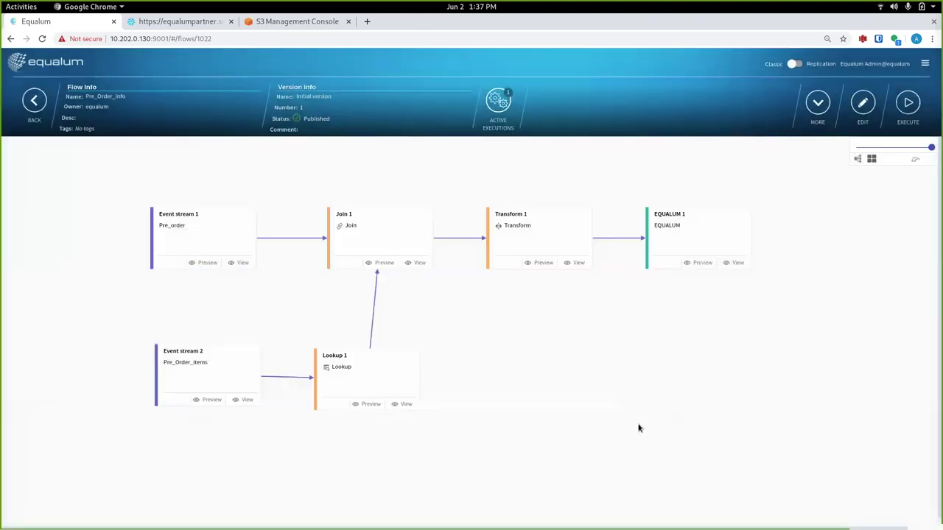
pyautogui.click(419, 263)
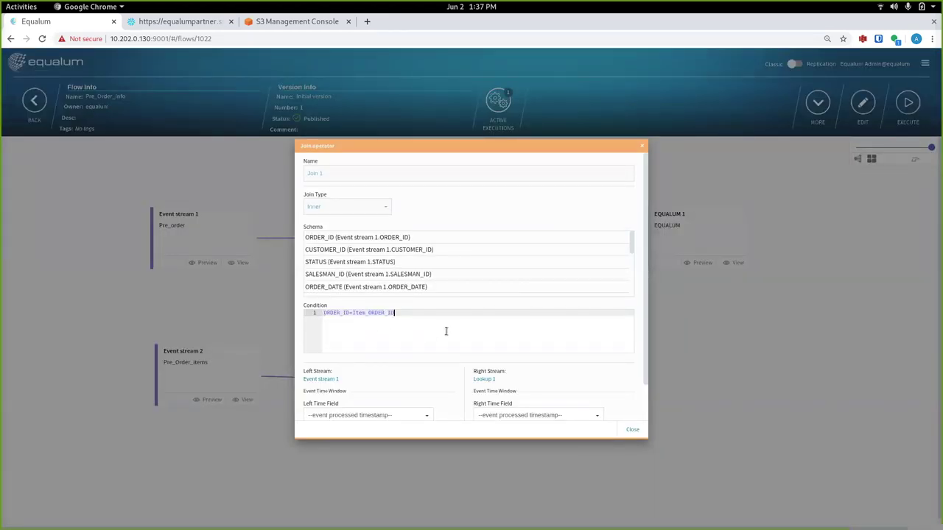
pyautogui.scroll(-1, 446, 330)
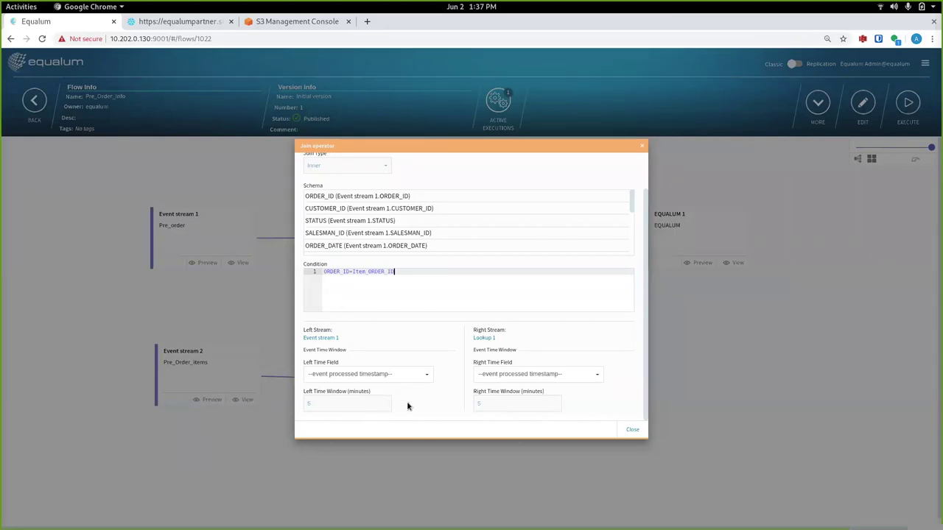
pyautogui.click(632, 430)
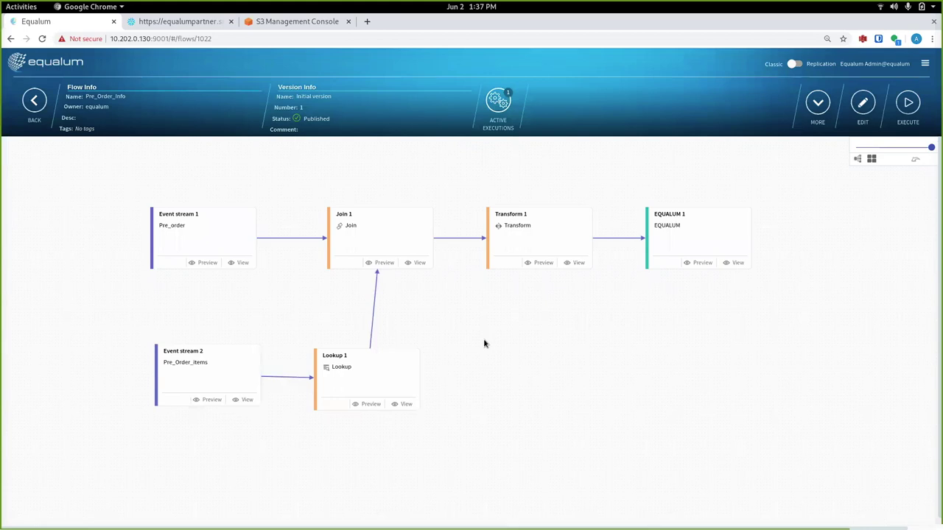
pyautogui.click(578, 263)
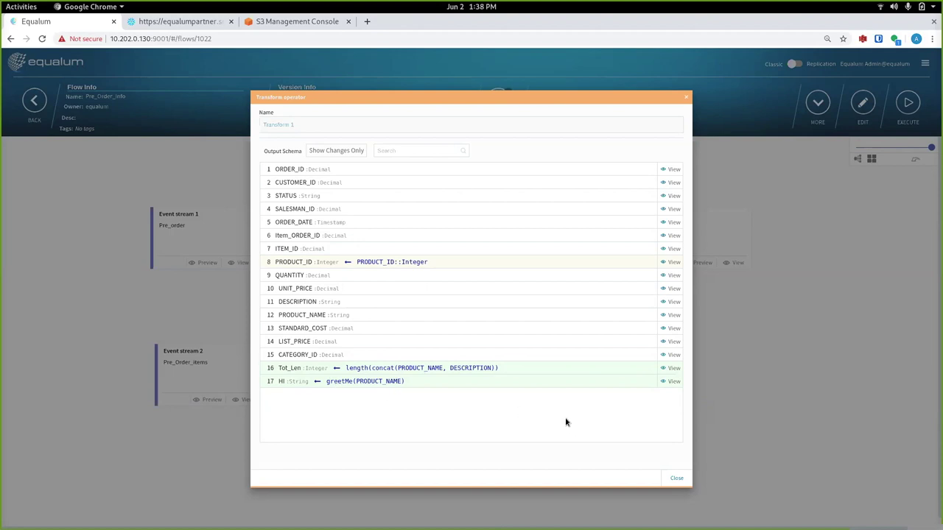
pyautogui.click(677, 479)
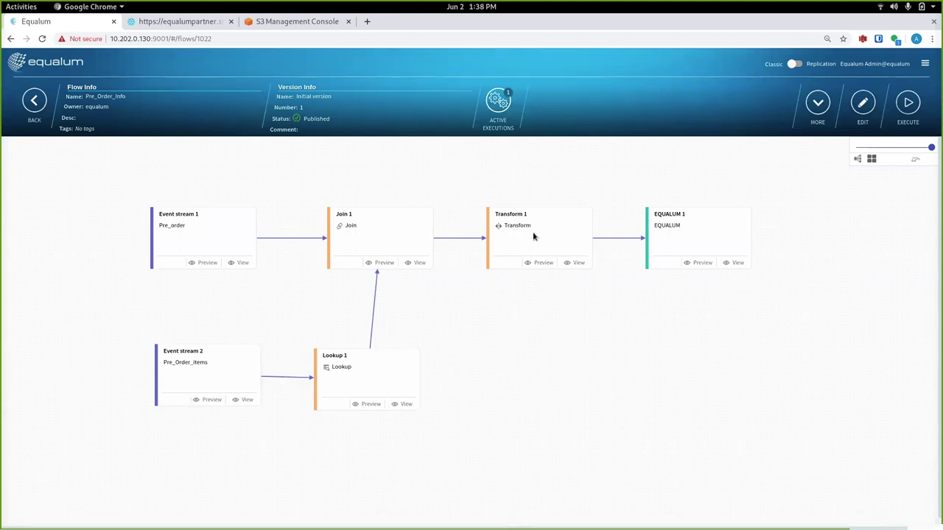
# Edit the Pre_Order_Info flow and replace the EQUALUM 1 target after Transform 1 with a Postgres_DW target.
pyautogui.click(704, 245)
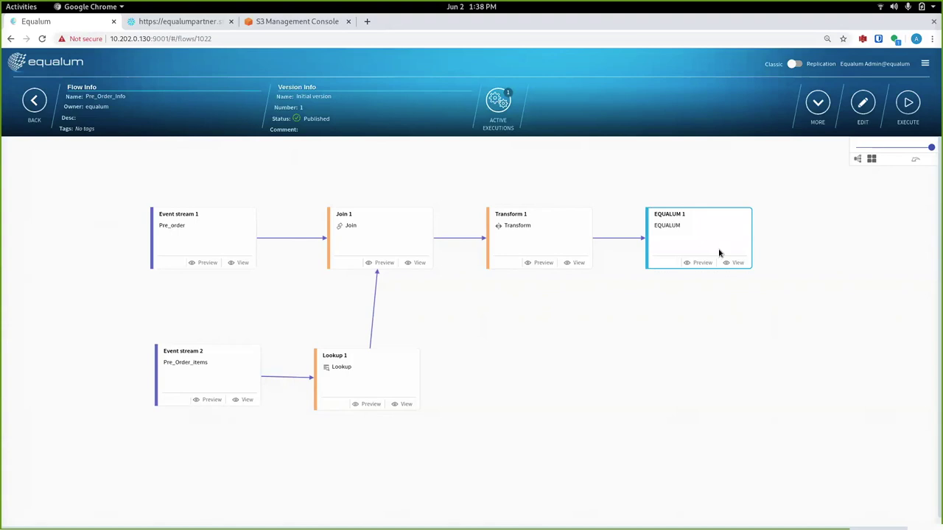
pyautogui.click(876, 101)
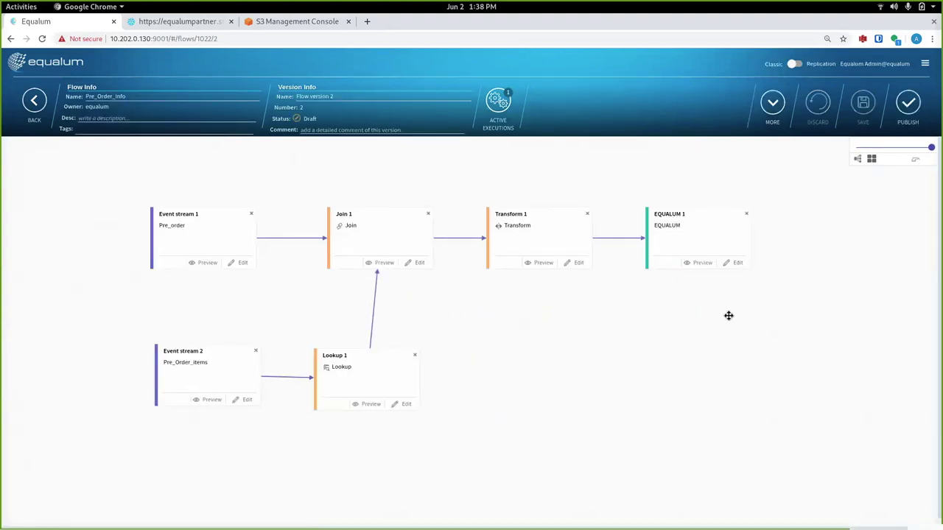
pyautogui.click(708, 229)
pyautogui.press('Delete')
pyautogui.click(582, 244)
pyautogui.click(596, 242)
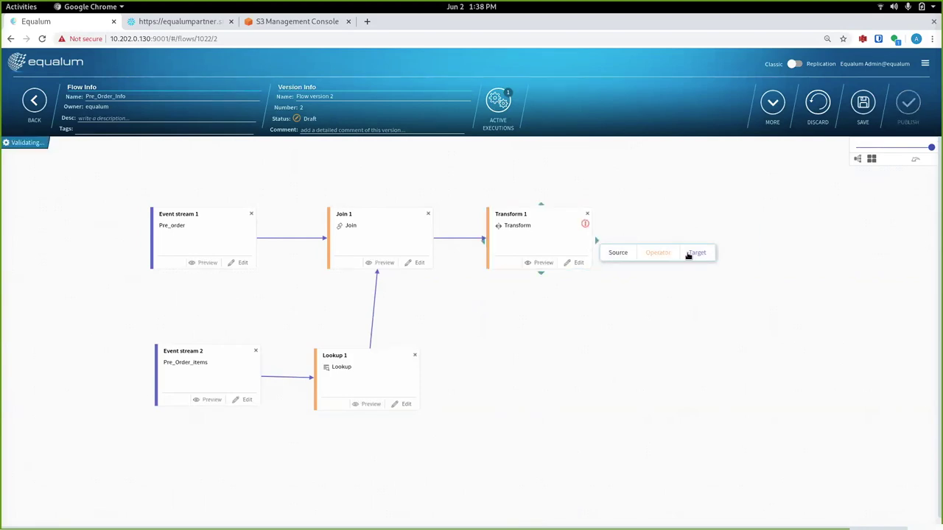
pyautogui.click(696, 253)
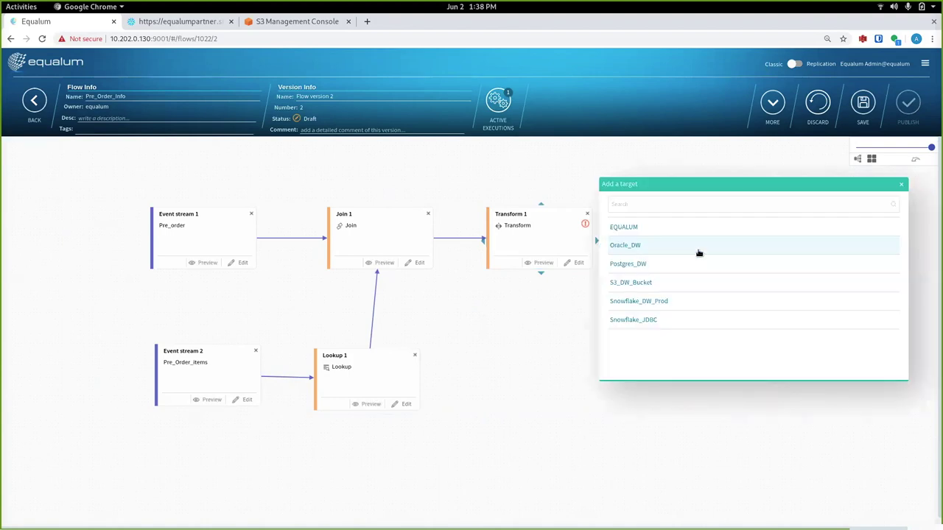
pyautogui.click(646, 264)
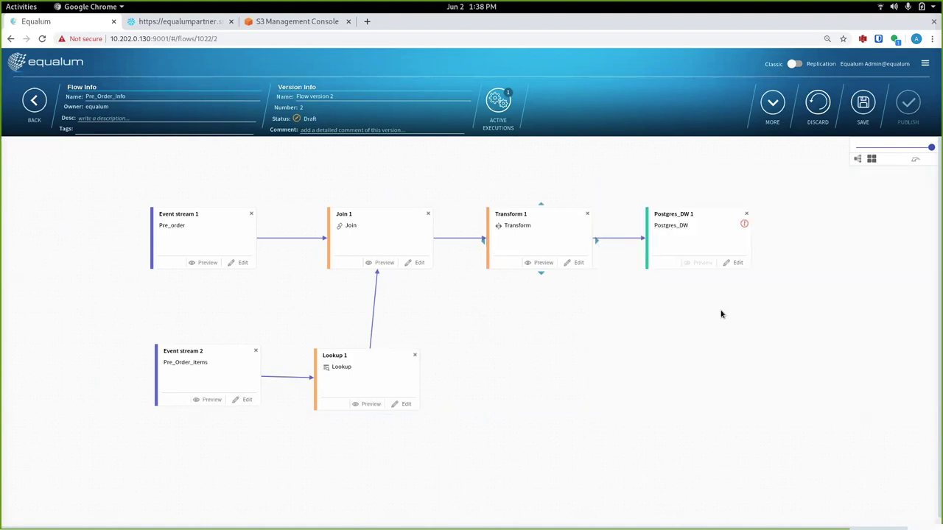
# Set the schema of the flow's Postgres_DW 1 target to equalum.
pyautogui.click(735, 265)
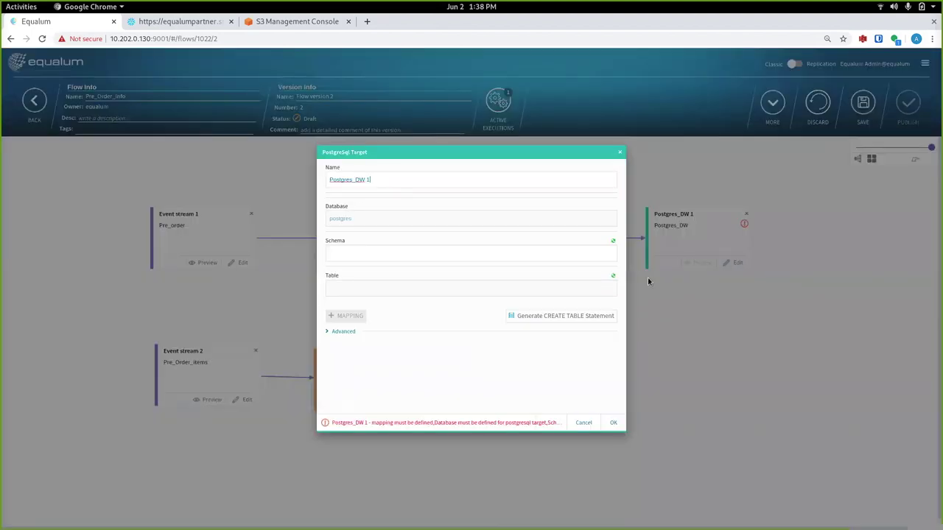
pyautogui.click(381, 246)
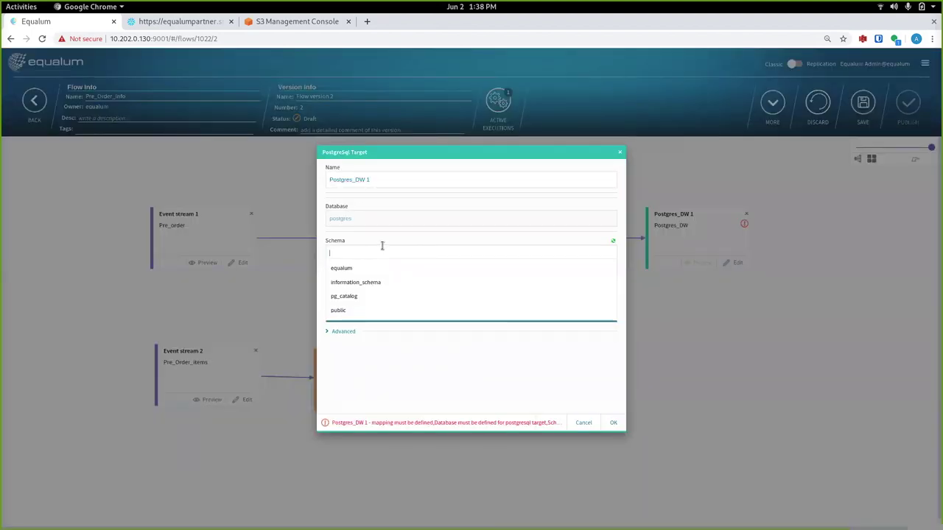
pyautogui.click(349, 269)
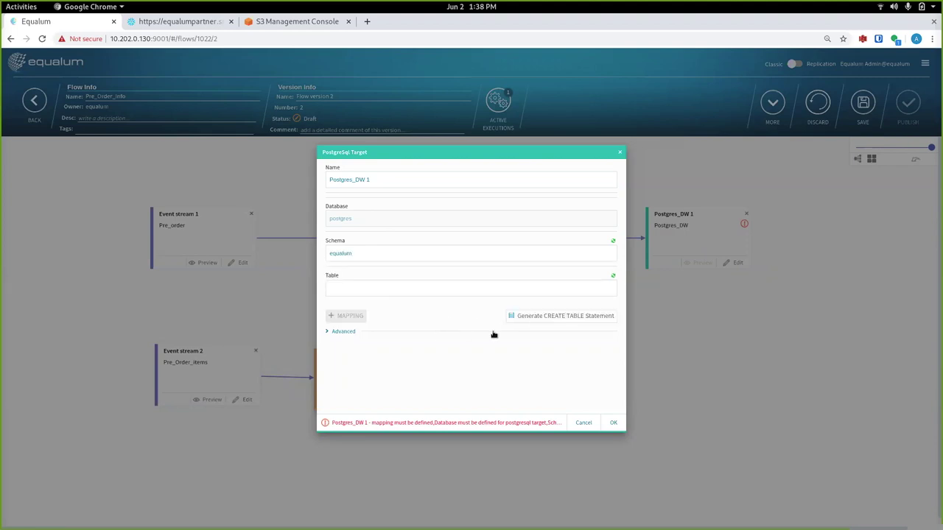
# Generate a CREATE TABLE statement for a table named Pre_Order_Item_Info in the equalum schema and execute it.
pyautogui.click(550, 316)
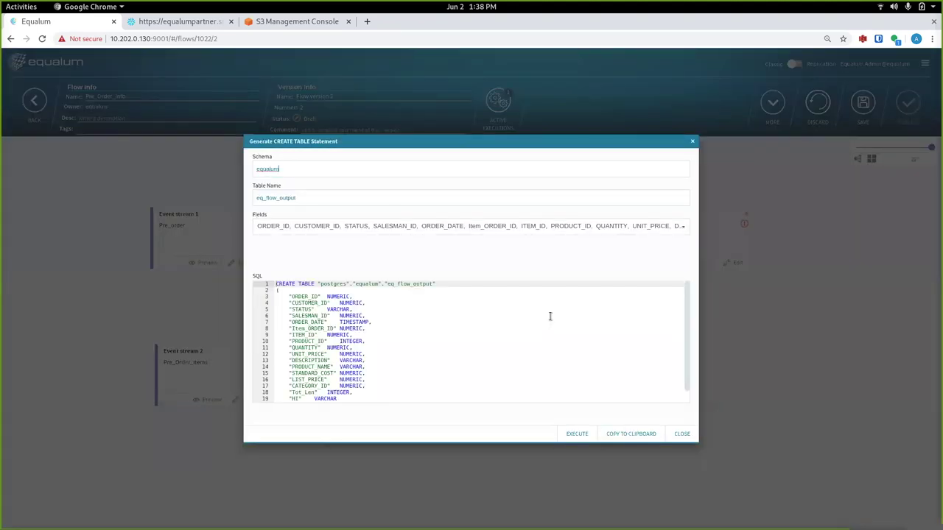
pyautogui.click(299, 197)
pyautogui.moveTo(299, 197); pyautogui.dragTo(249, 199)
pyautogui.write('Pre_Order_Item_Info')
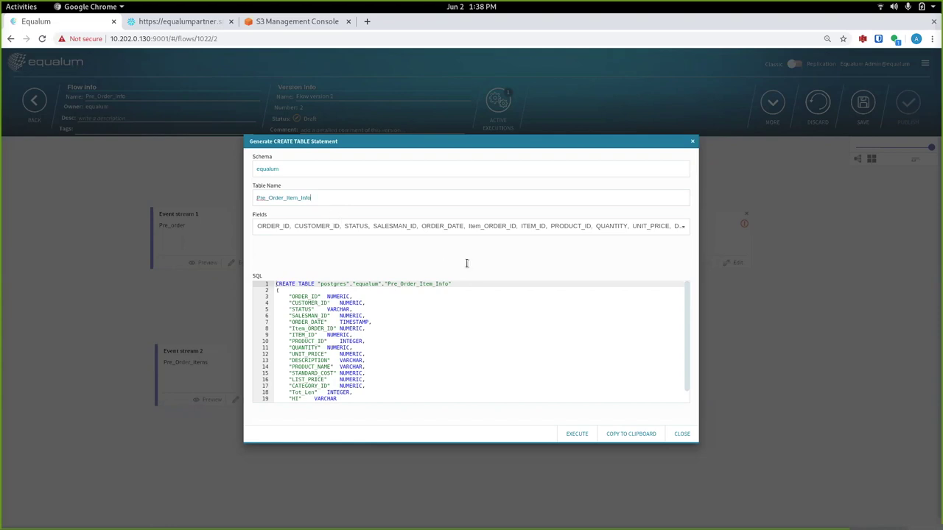
pyautogui.scroll(-1, 446, 311)
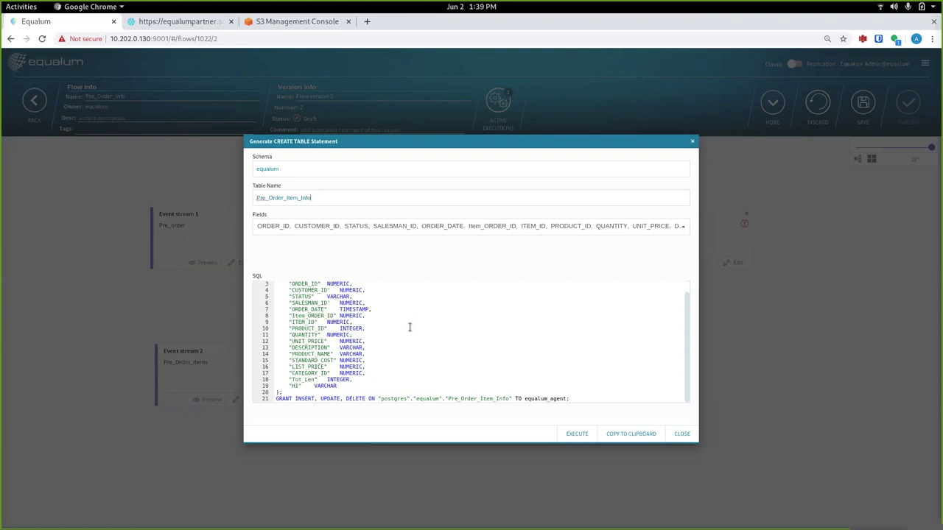
pyautogui.click(576, 435)
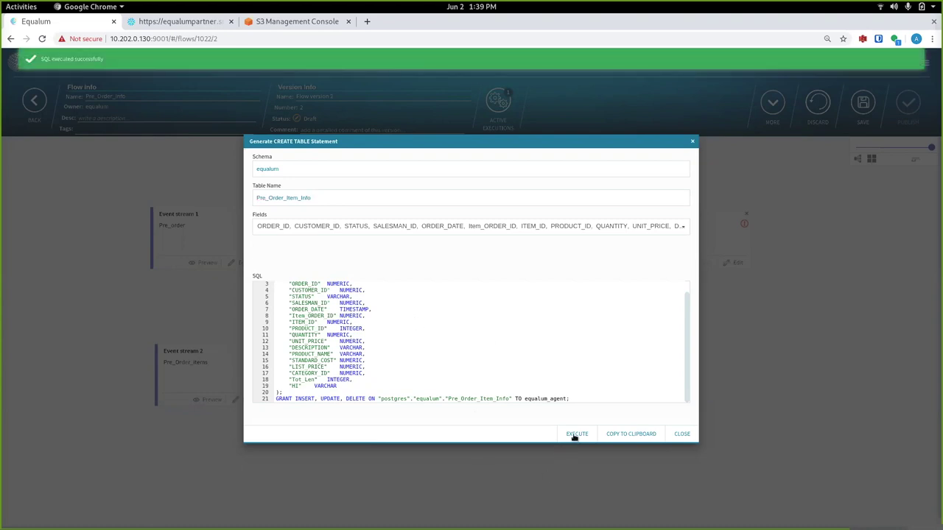
pyautogui.click(683, 434)
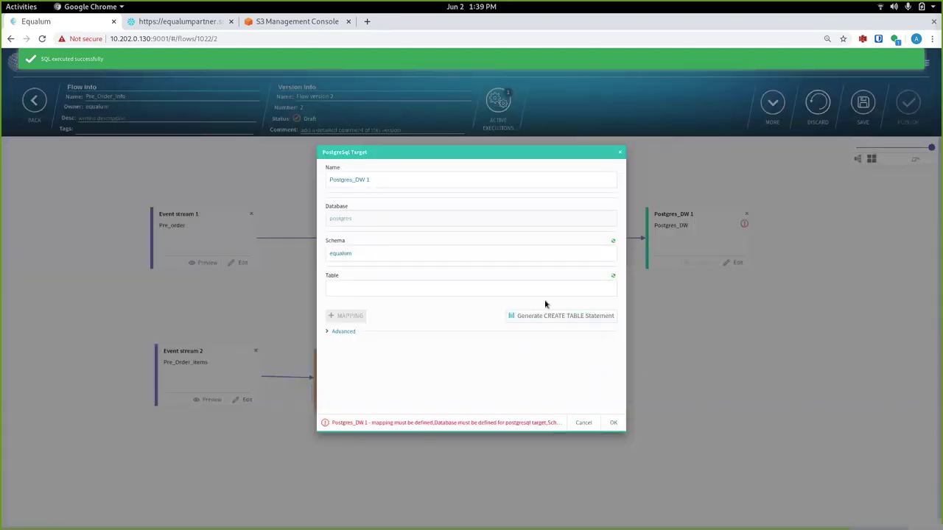
# Select Pre_Order_Item_Info as the target table and accept the APPEND write behaviour and the column mapping for Postgres_DW 1.
pyautogui.click(598, 285)
pyautogui.click(384, 324)
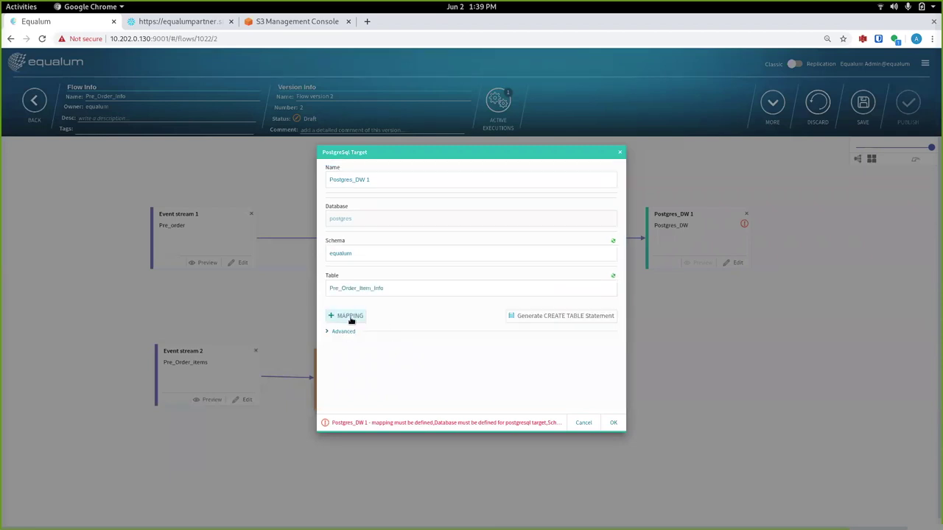
pyautogui.click(352, 316)
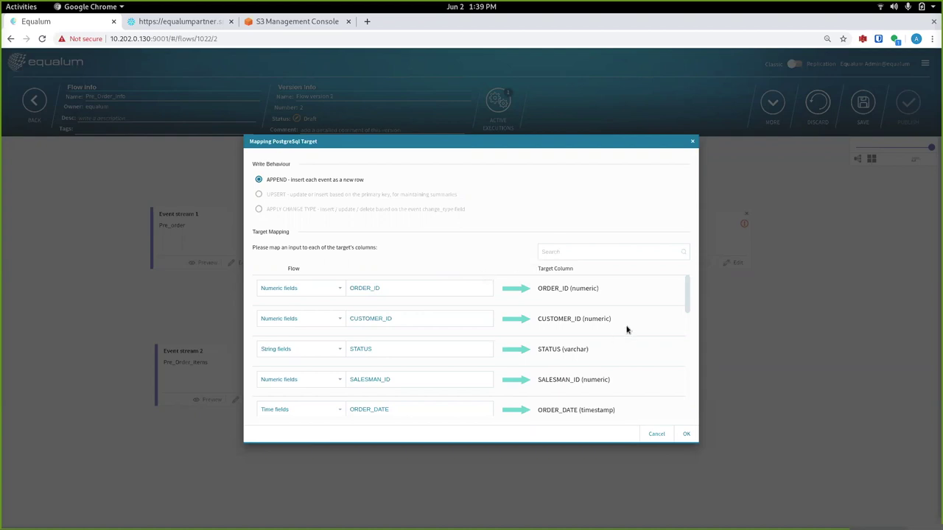
pyautogui.moveTo(687, 288)
pyautogui.mouseDown()
pyautogui.moveTo(717, 406)
pyautogui.moveTo(686, 288)
pyautogui.mouseUp()
pyautogui.click(686, 434)
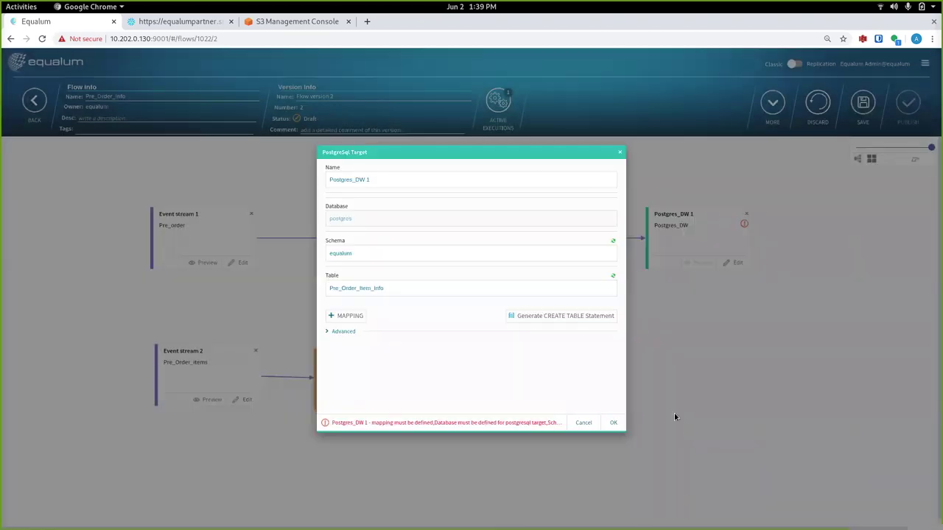
pyautogui.click(614, 424)
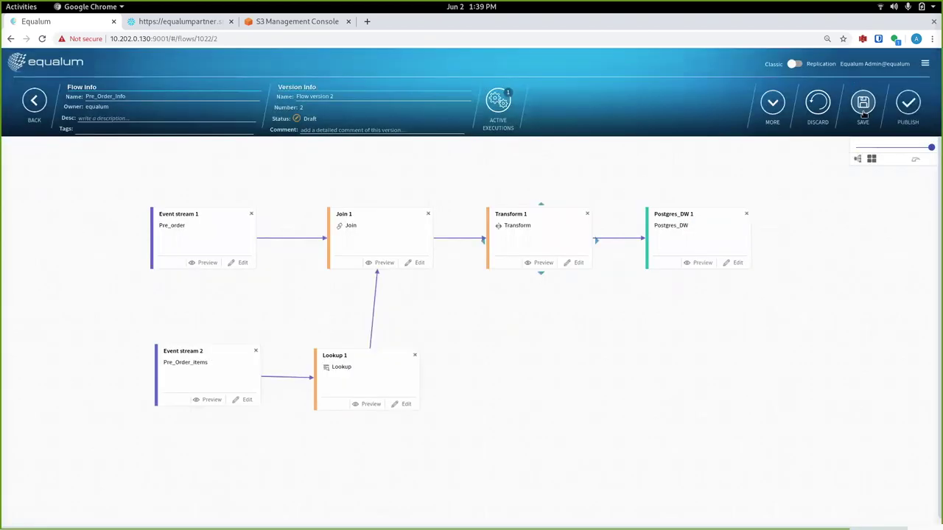
# Publish the Pre_Order_Info flow and deploy it as a Streaming execution.
pyautogui.click(903, 117)
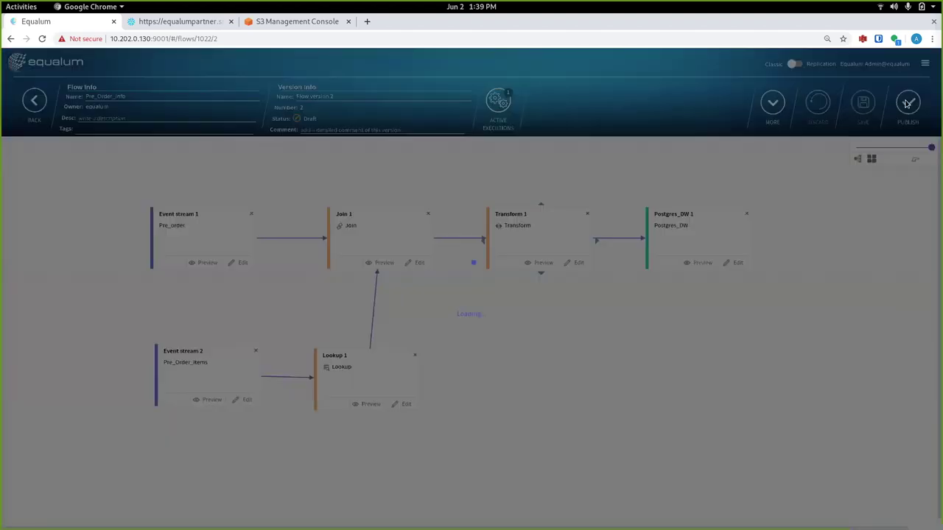
pyautogui.click(655, 331)
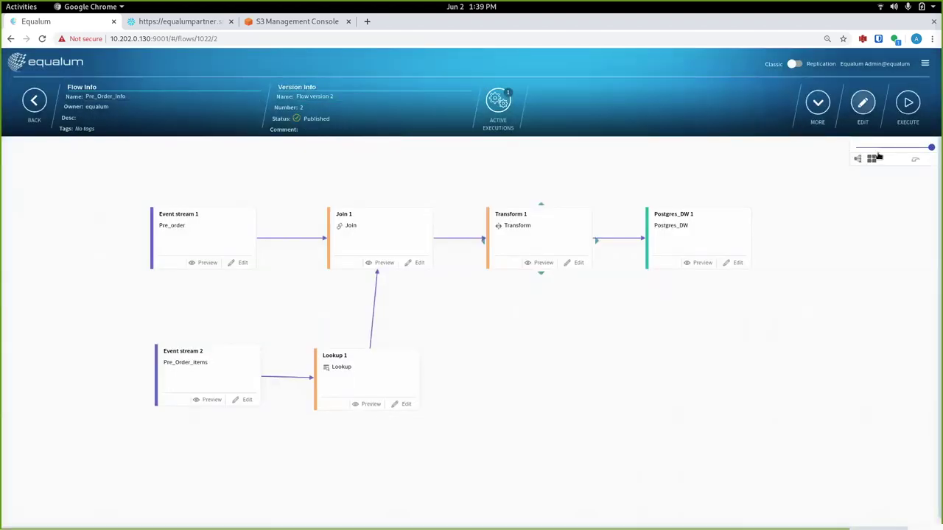
pyautogui.click(915, 113)
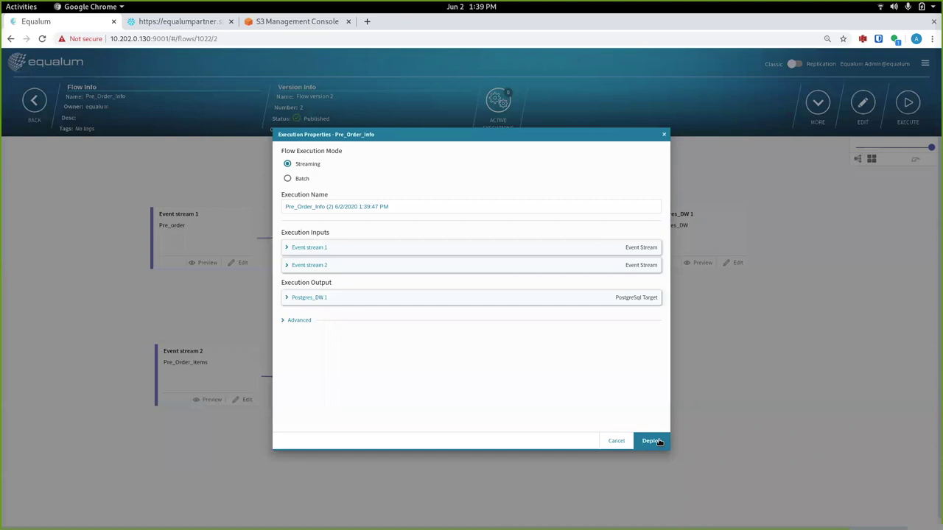
pyautogui.click(651, 441)
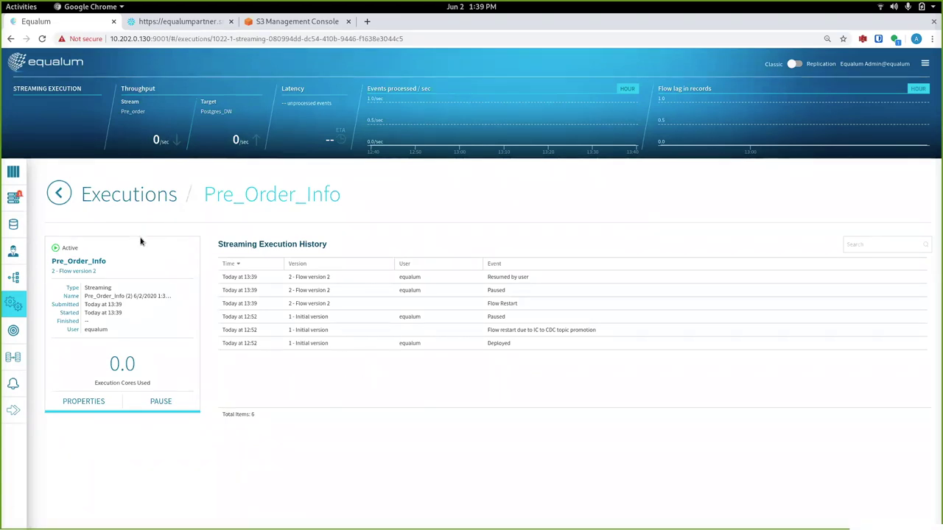
# Look at the flow executions, the dashboard and the published Pre_Order_Info flow, and return to the executions list.
pyautogui.click(143, 200)
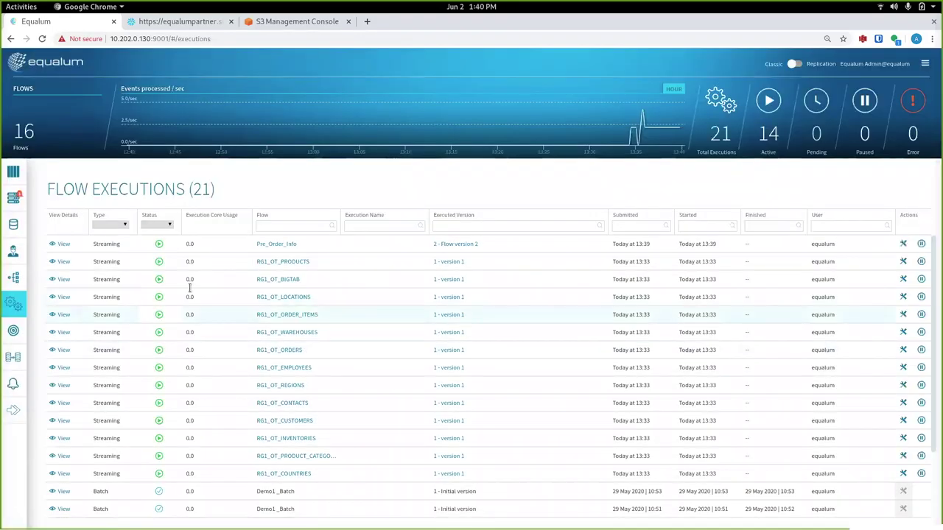
pyautogui.click(15, 171)
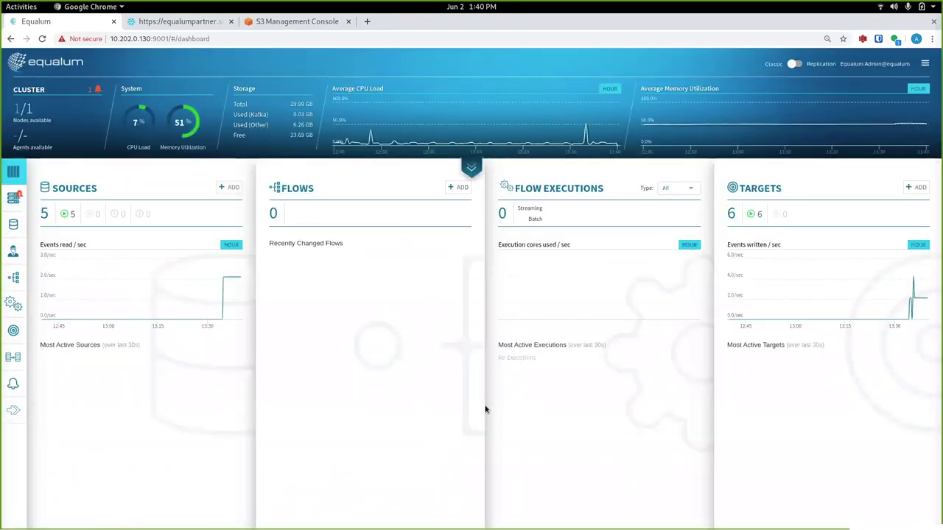
pyautogui.click(288, 264)
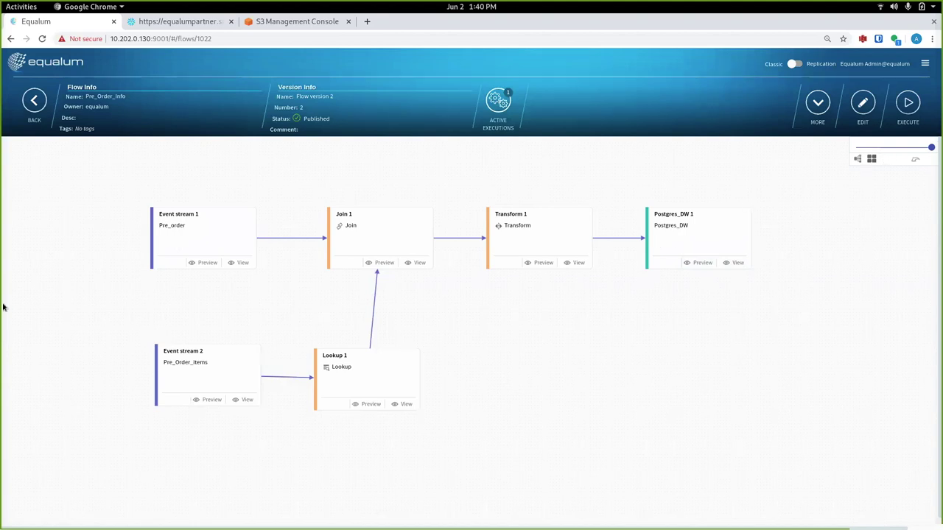
pyautogui.click(34, 102)
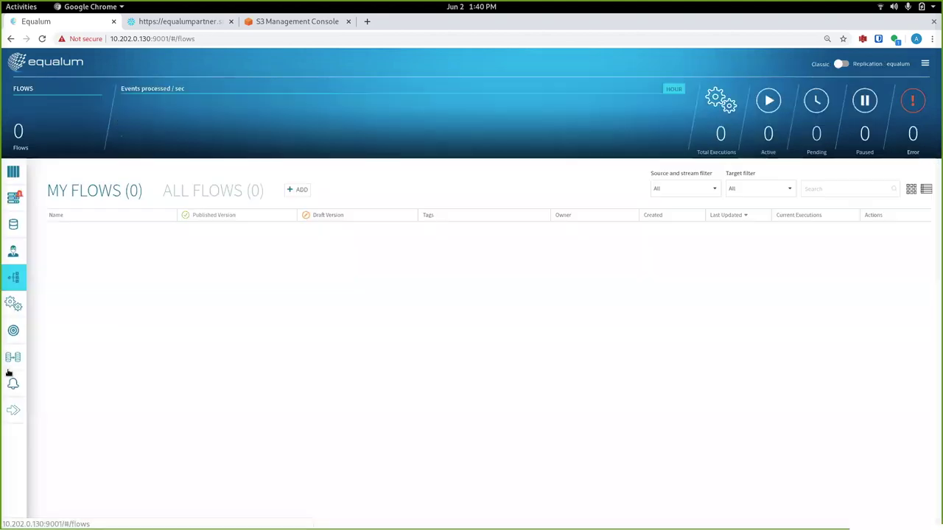
pyautogui.click(13, 305)
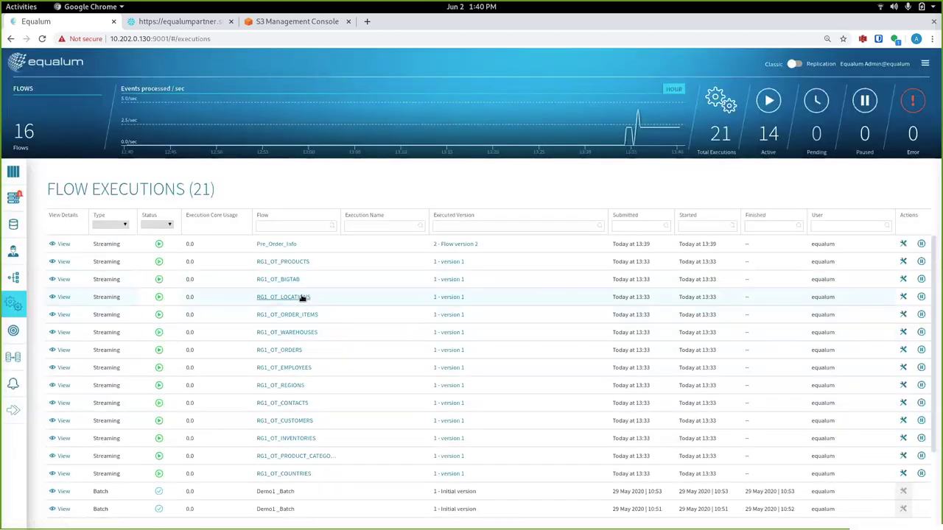
# Pause the Pre_Order_Info execution and redeploy it with Re-process all events enabled.
pyautogui.click(921, 245)
pyautogui.click(921, 244)
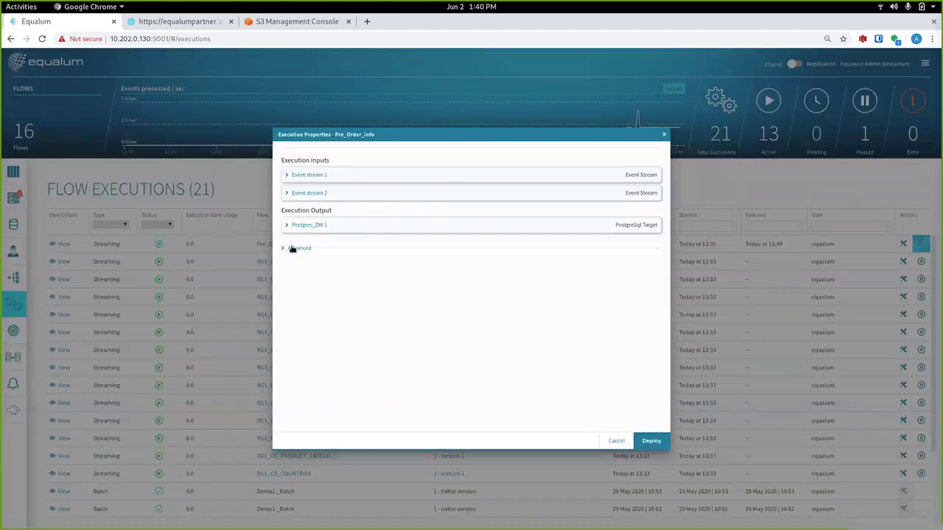
pyautogui.click(295, 248)
pyautogui.scroll(-1, 340, 316)
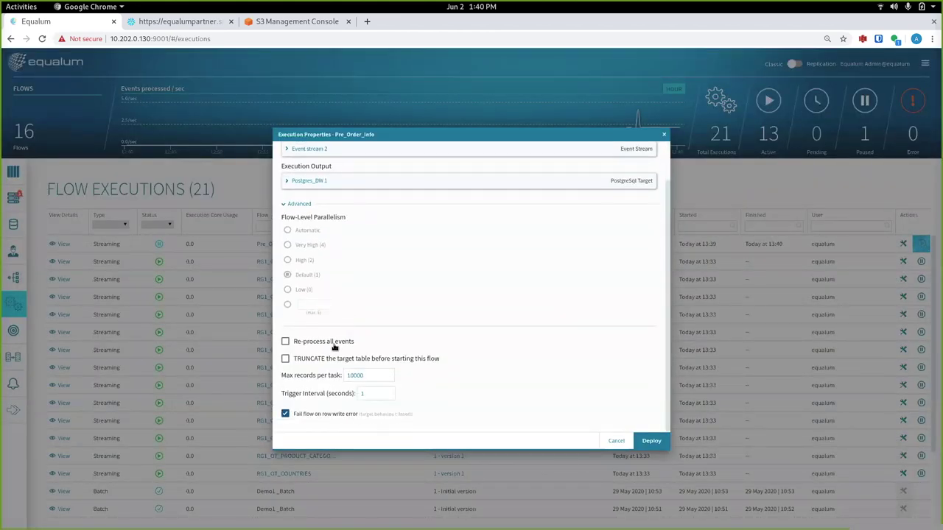
pyautogui.click(285, 341)
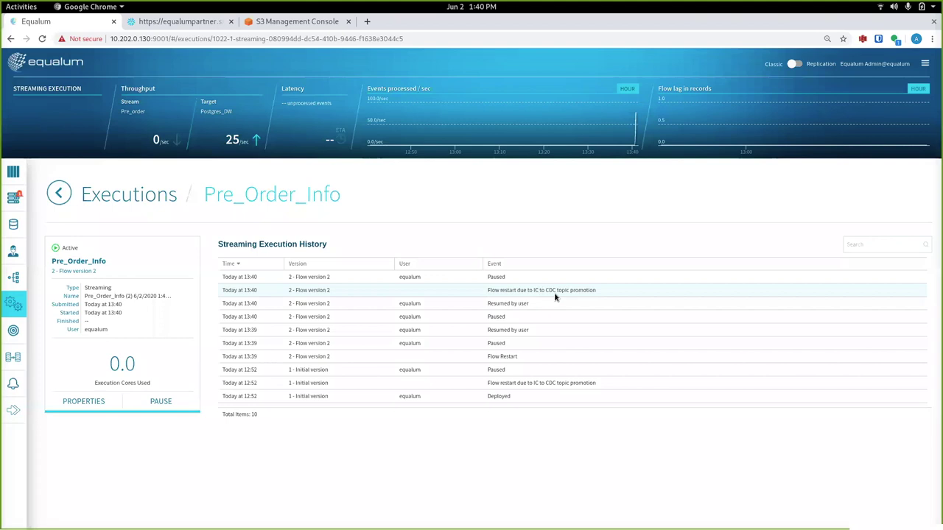
# Switch to DBeaver, view the data of the equalum schema's Pre_Order_Item_Info table and sort it by ORDER_ID in descending order.
pyautogui.hotkey('alt', 'Tab')
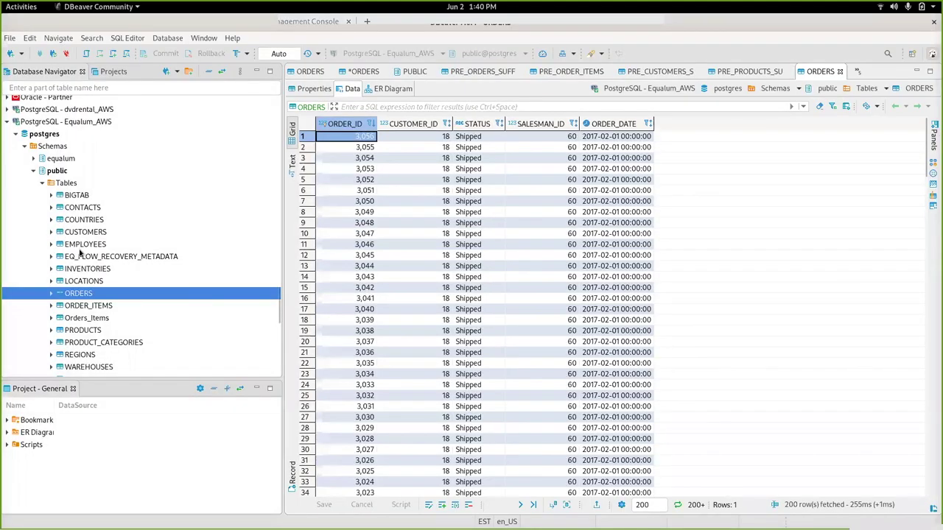
pyautogui.click(33, 158)
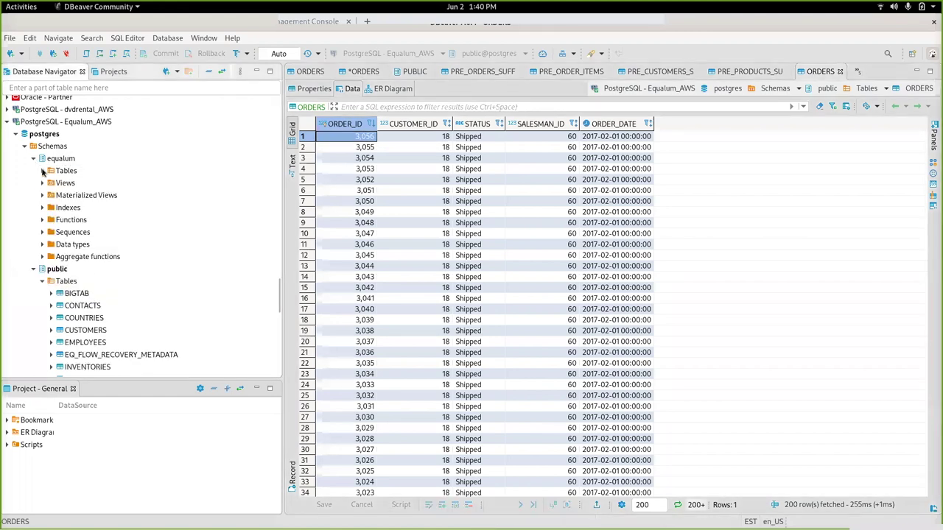
pyautogui.click(41, 170)
pyautogui.click(77, 184)
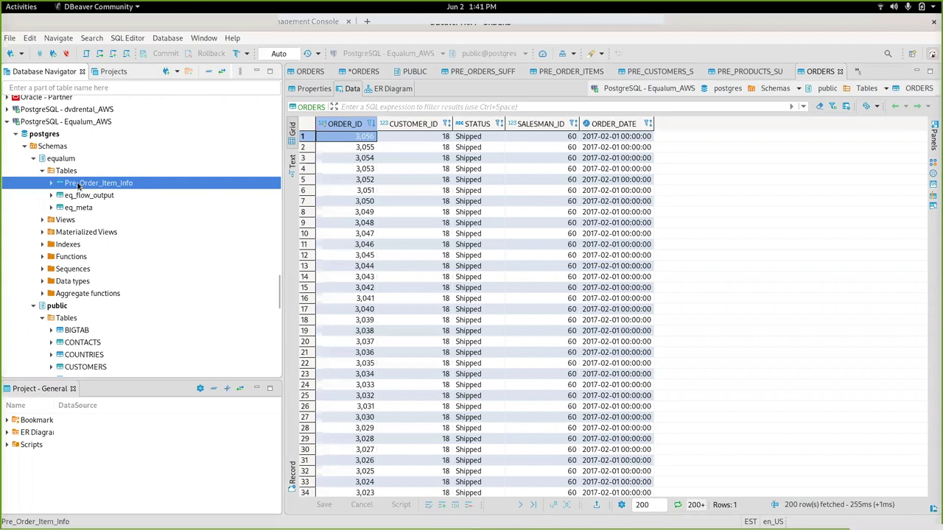
pyautogui.doubleClick(78, 184)
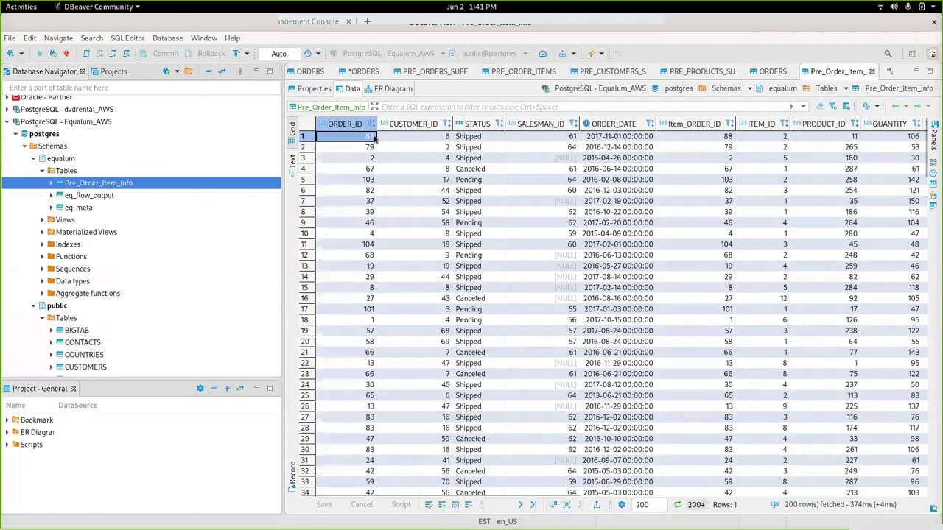
pyautogui.click(372, 125)
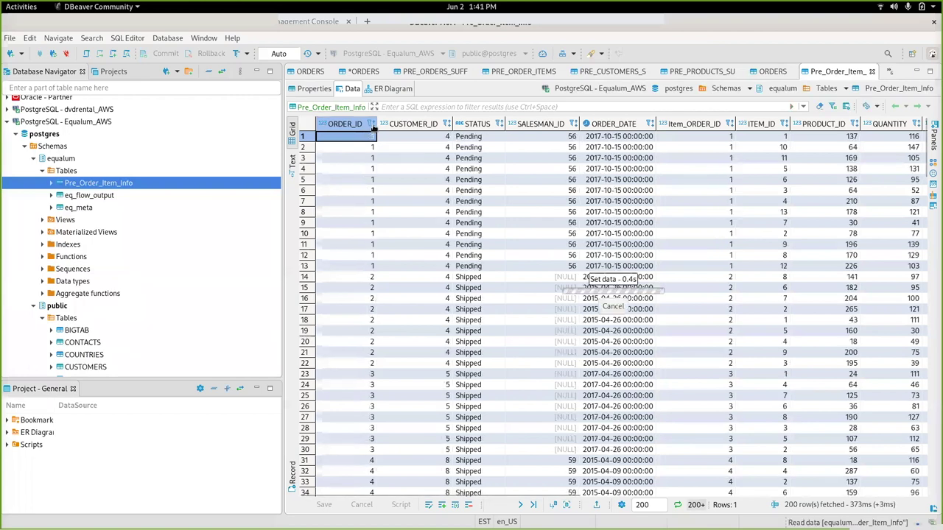
pyautogui.click(372, 126)
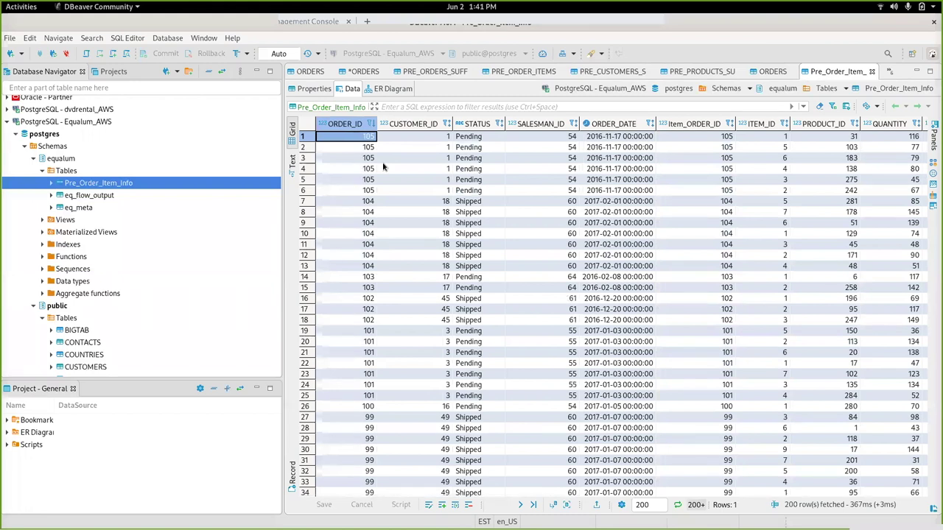
# Switch to the Equalum console in Chrome, return to its dashboard and open the Metrics Explorer.
pyautogui.hotkey('alt', 'Tab')
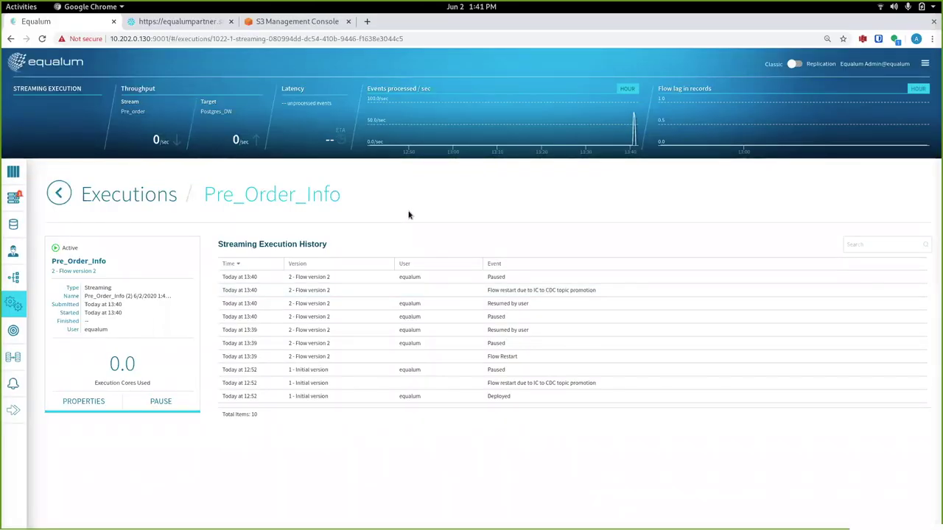
pyautogui.hotkey('alt', 'Left')
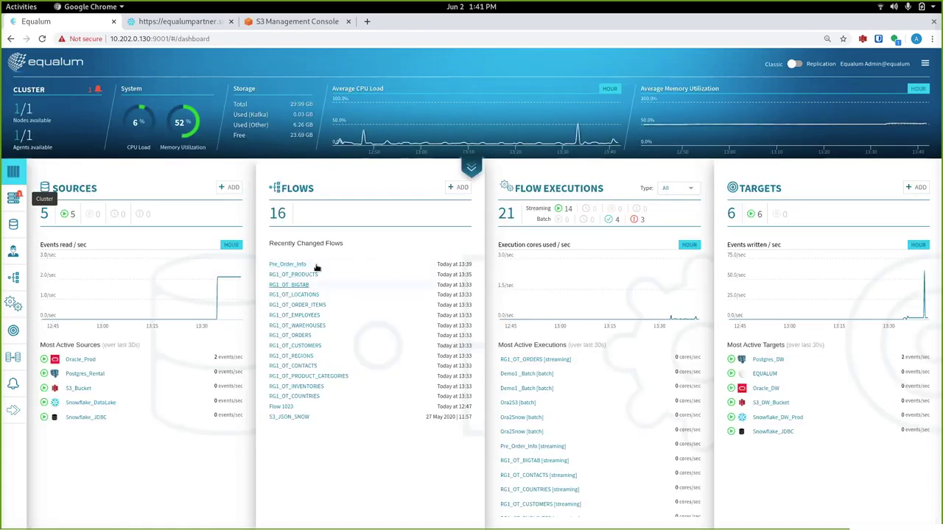
pyautogui.click(924, 63)
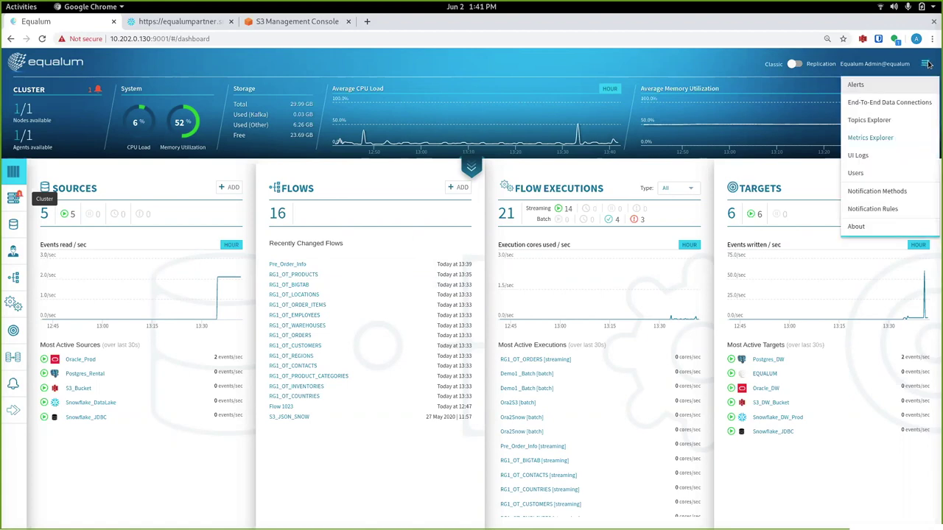
pyautogui.click(870, 138)
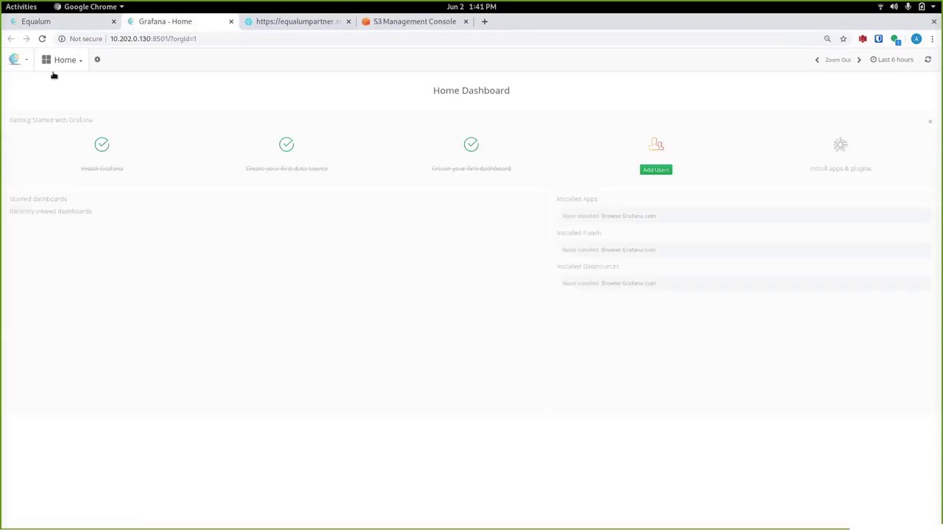
# Examine the Kafka metrics dashboard, including User Topic Records, and narrow its time range to Jun 2, 2020 13:33:35 to 13:42:39.
pyautogui.click(64, 62)
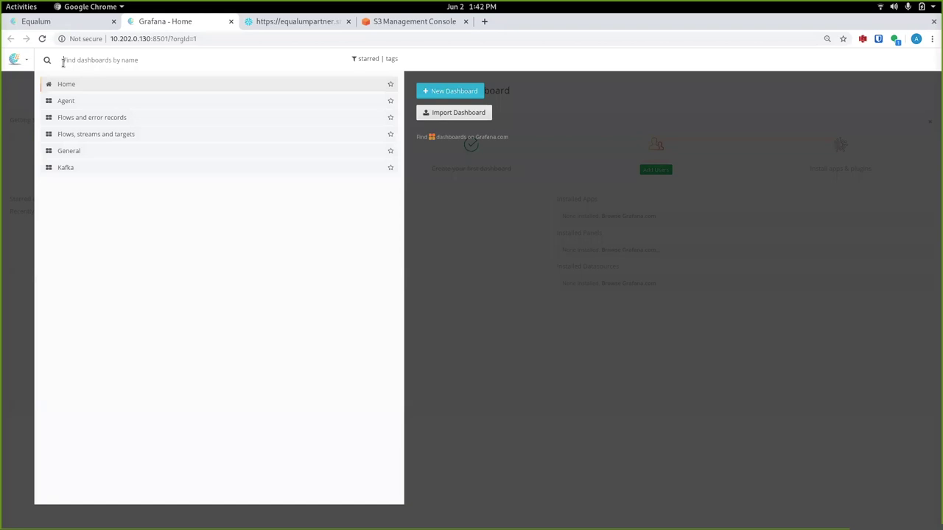
pyautogui.click(66, 169)
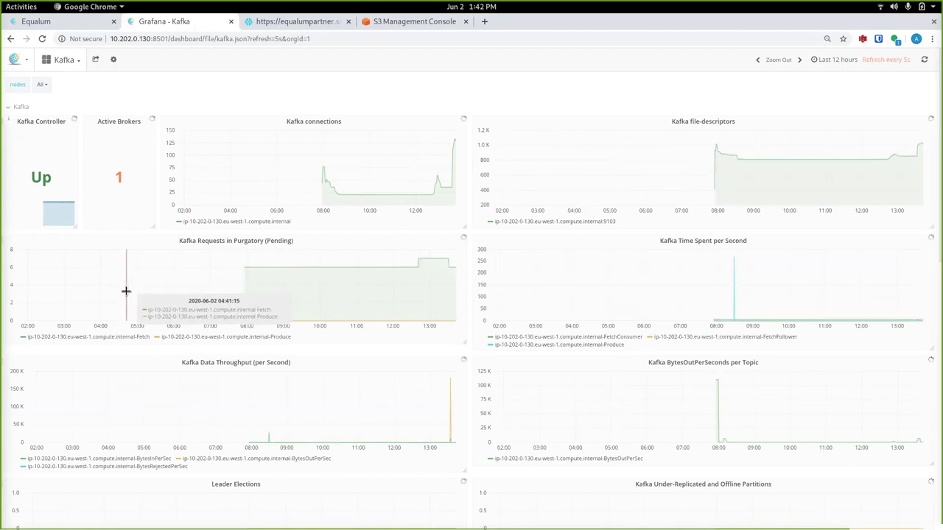
pyautogui.scroll(-3, 295, 324)
pyautogui.scroll(-5, 335, 331)
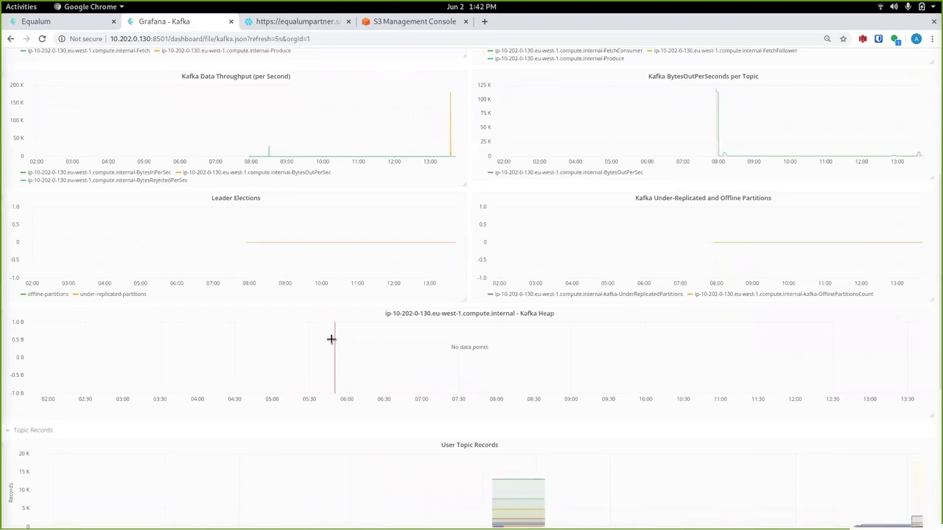
pyautogui.scroll(-5, 335, 361)
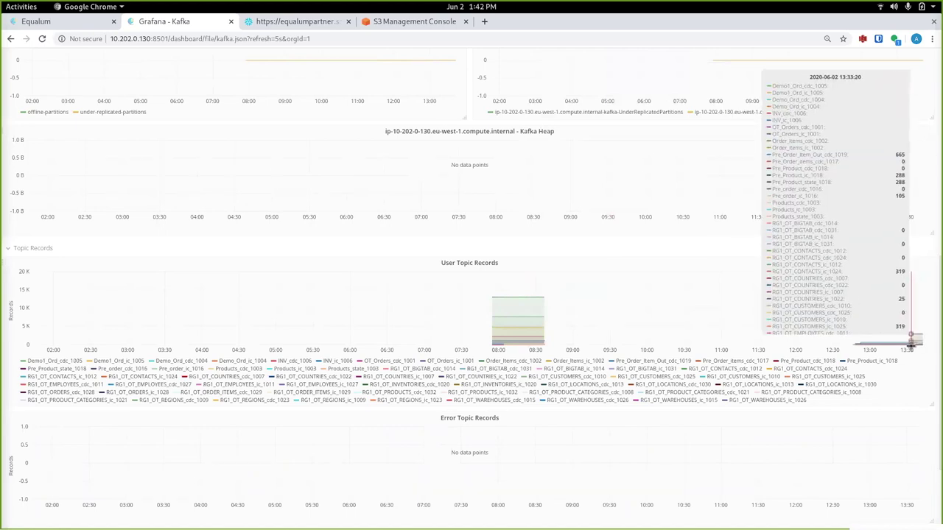
pyautogui.moveTo(911, 343); pyautogui.dragTo(922, 344)
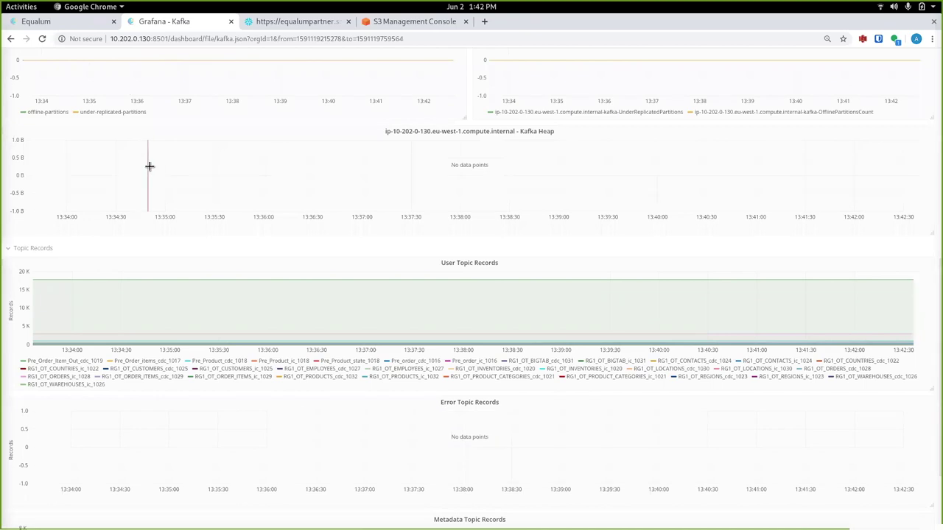
pyautogui.scroll(10, 149, 164)
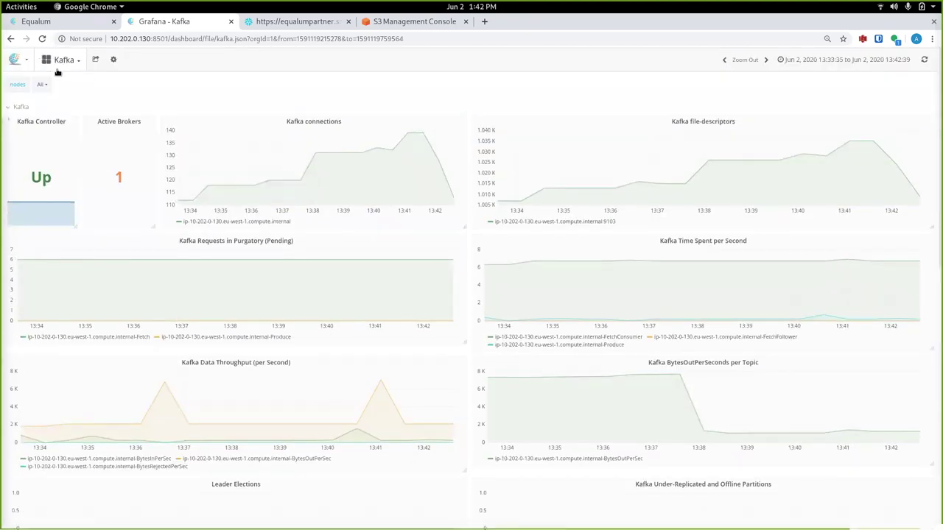
# Examine the Agent dashboard with its time range narrowed to 17:16:55 to 17:43:02 UTC, and view the Flows, streams and targets dashboard.
pyautogui.click(66, 60)
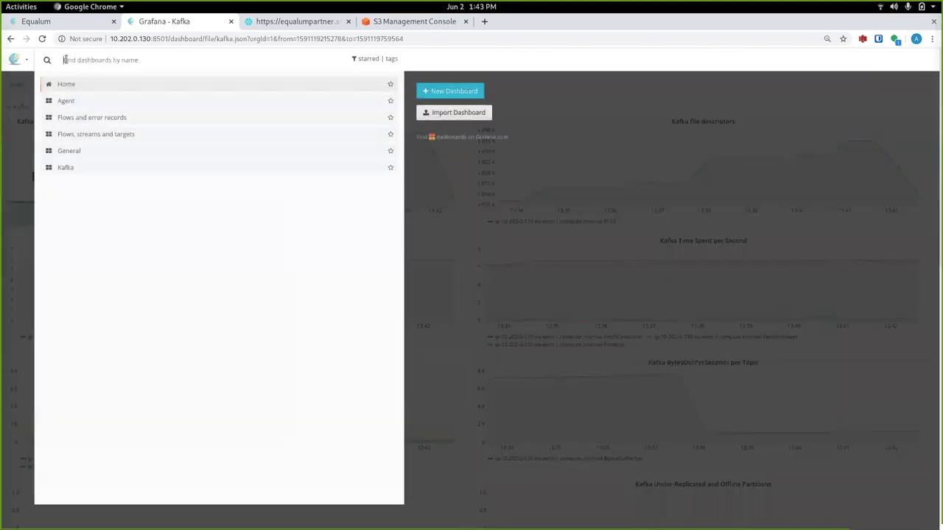
pyautogui.click(64, 102)
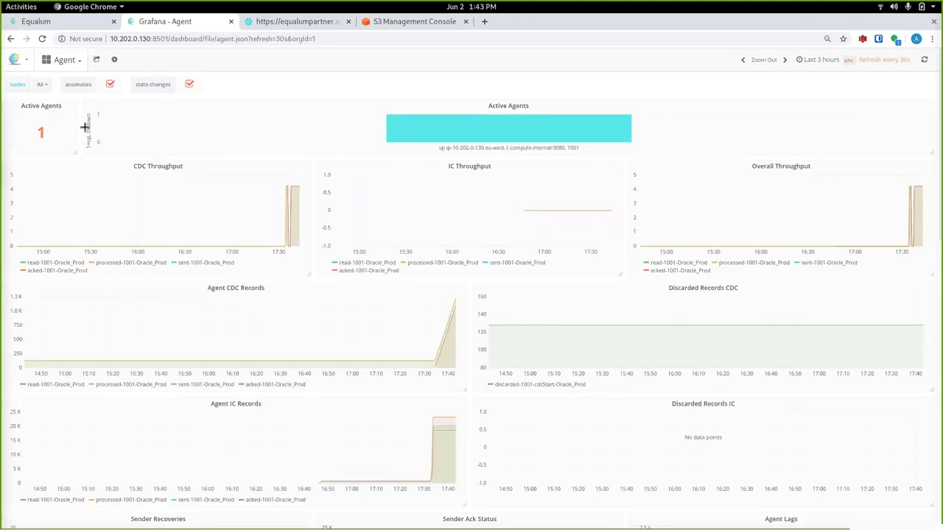
pyautogui.moveTo(259, 217); pyautogui.dragTo(309, 220)
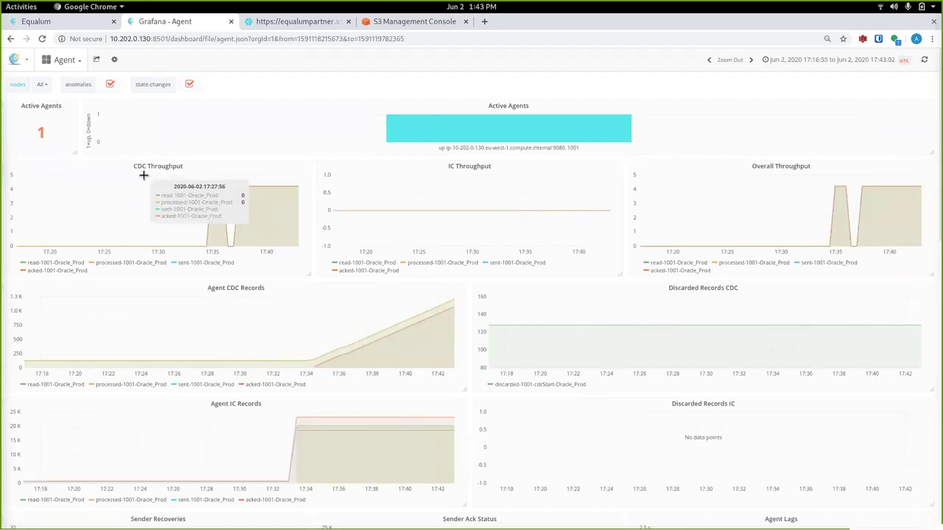
pyautogui.click(63, 62)
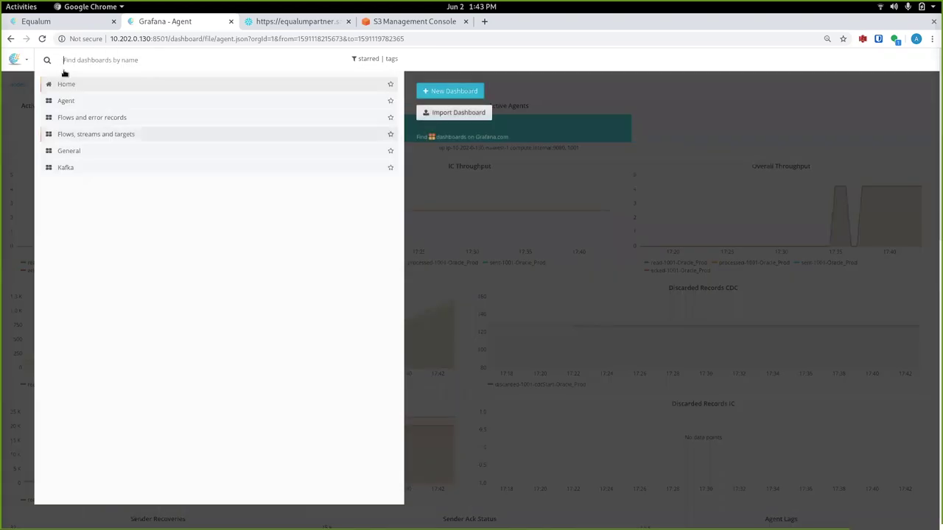
pyautogui.click(93, 134)
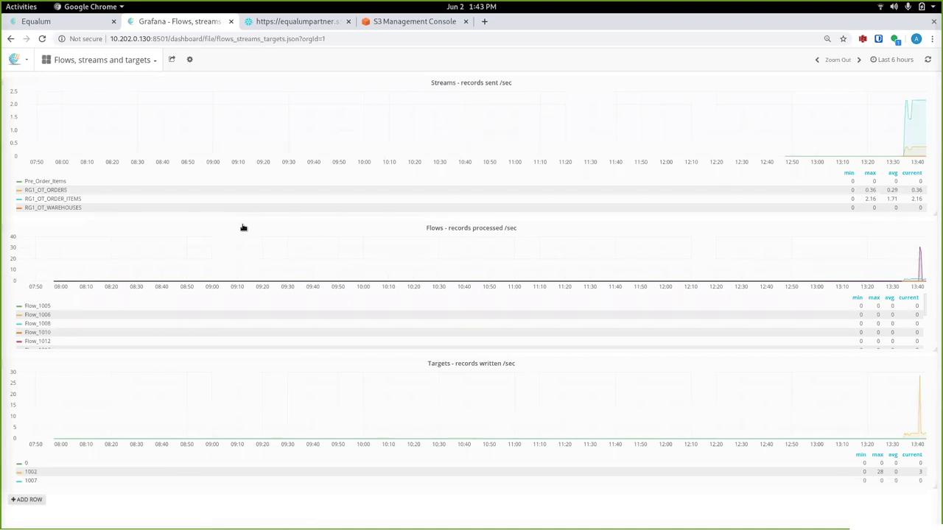
# Return to Equalum and add a notification rule for Replication Group with Warning and Critical severities and the recipient's e-mail.
pyautogui.click(67, 21)
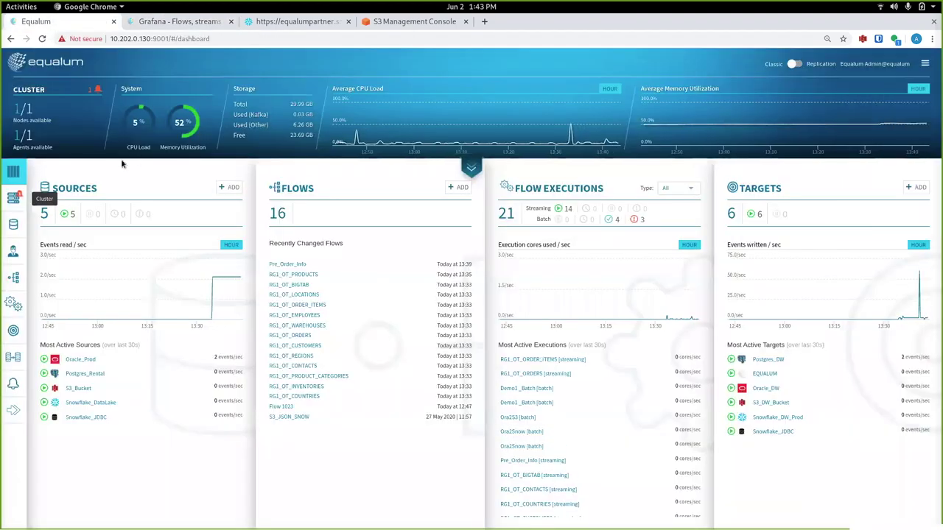
pyautogui.click(925, 63)
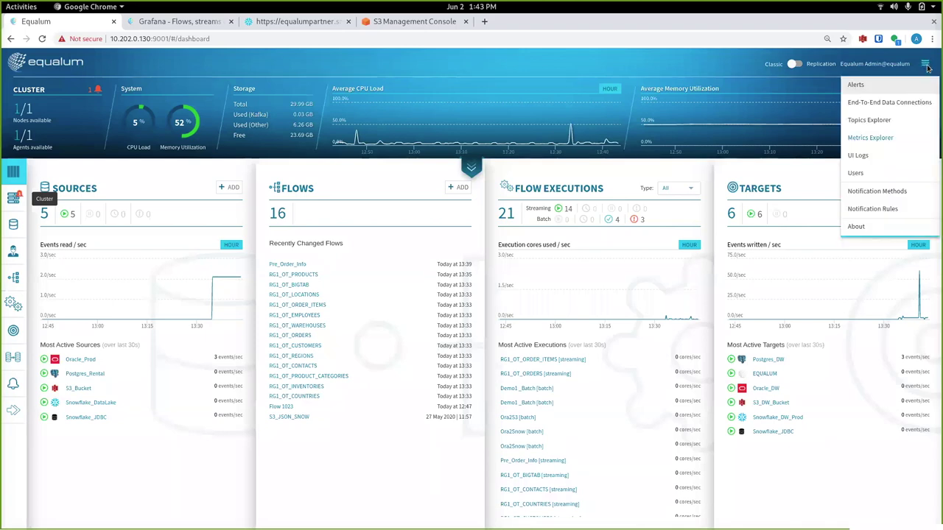
pyautogui.click(870, 210)
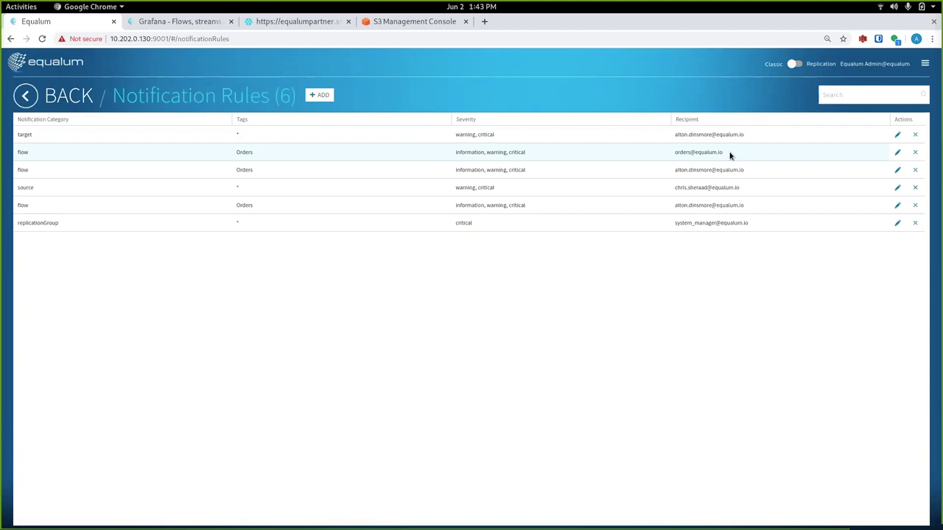
pyautogui.click(321, 95)
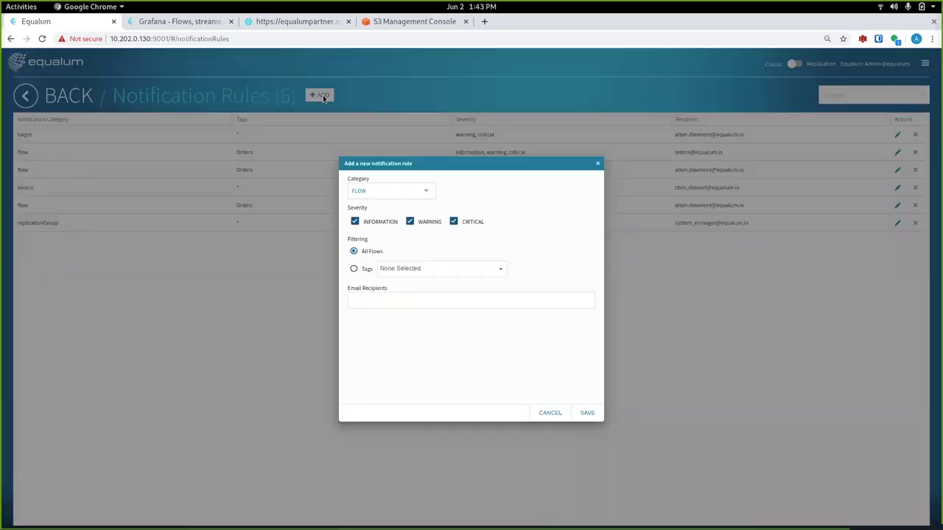
pyautogui.click(425, 193)
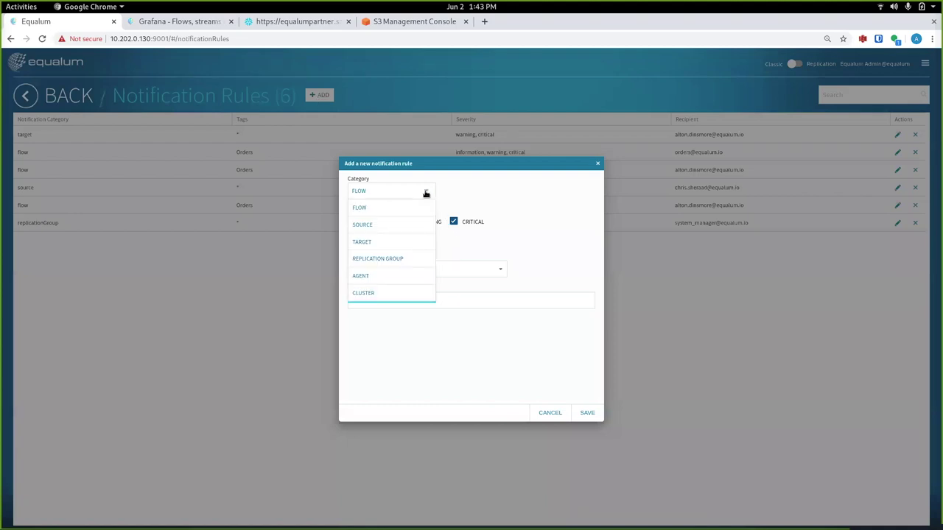
pyautogui.click(370, 261)
pyautogui.click(355, 221)
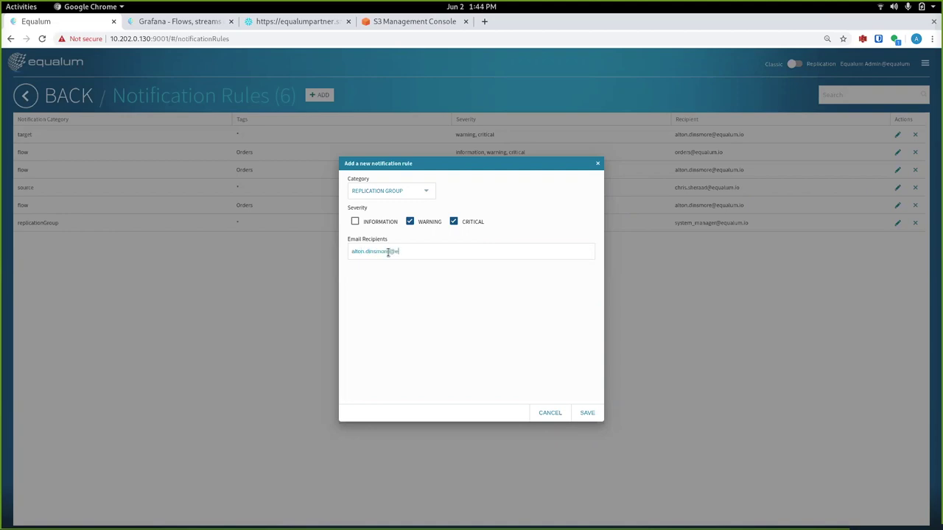
pyautogui.write('ualum.io')
pyautogui.click(587, 413)
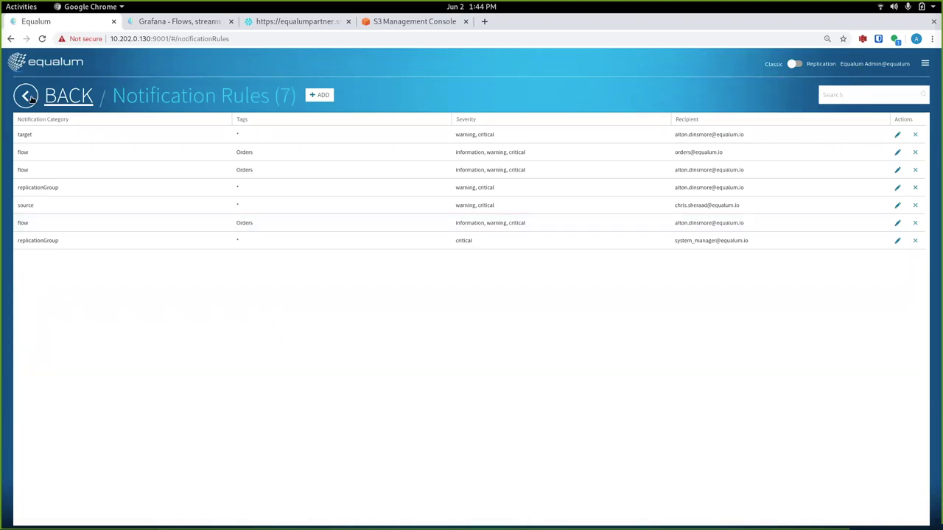
# View the open alerts, acknowledge all of the cluster's alerts and return to the dashboard.
pyautogui.click(73, 98)
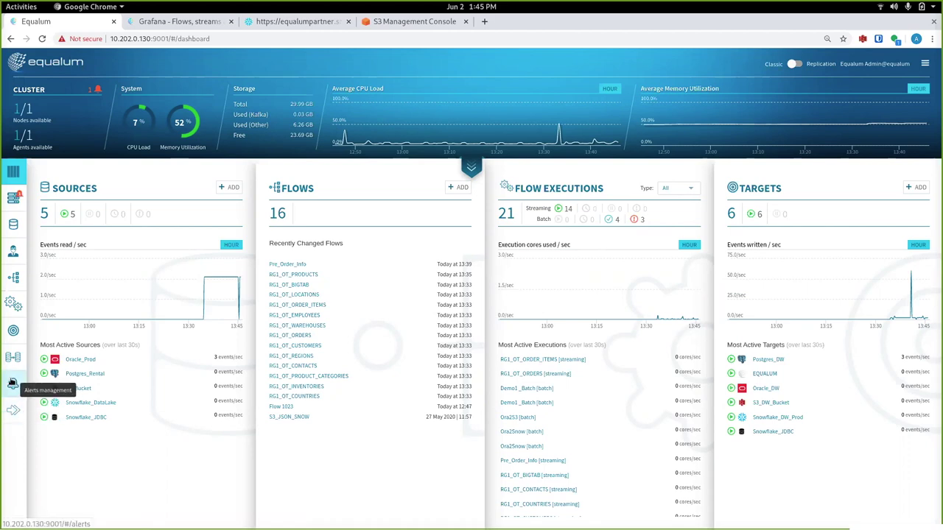
pyautogui.click(13, 384)
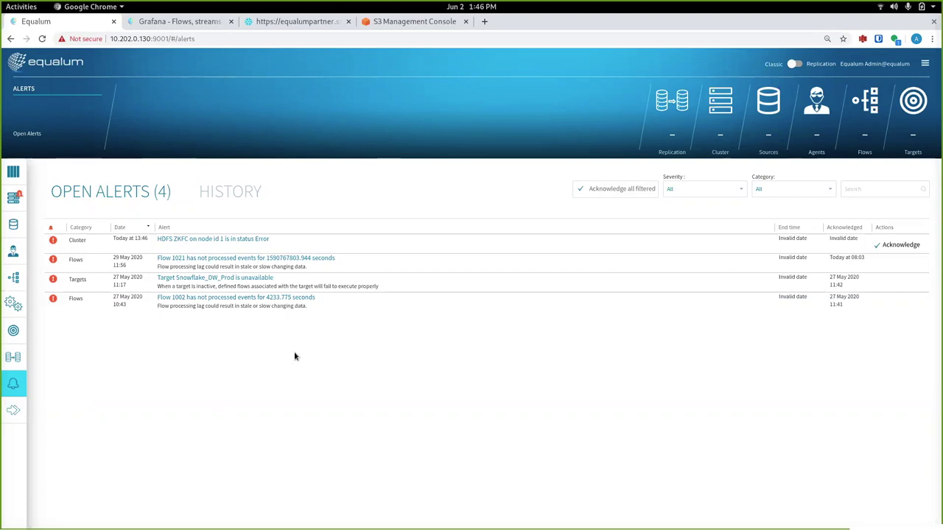
pyautogui.click(19, 197)
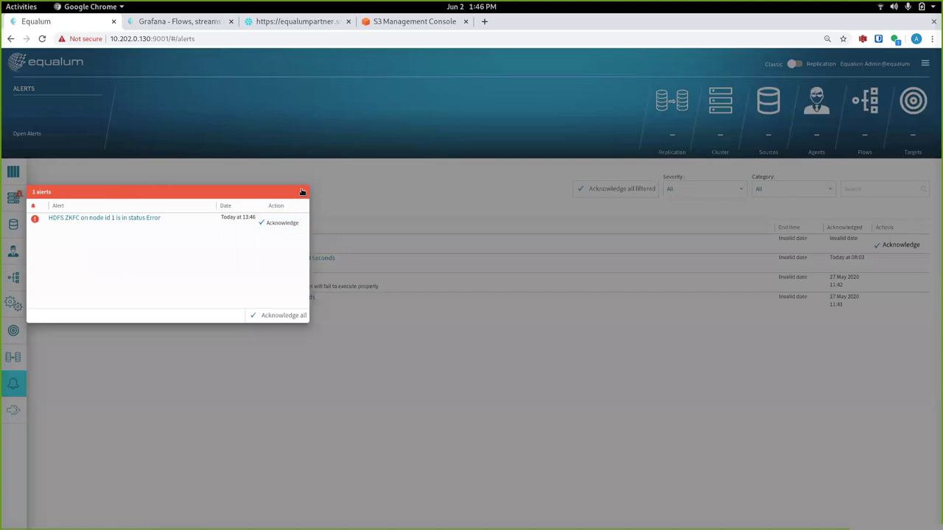
pyautogui.click(294, 316)
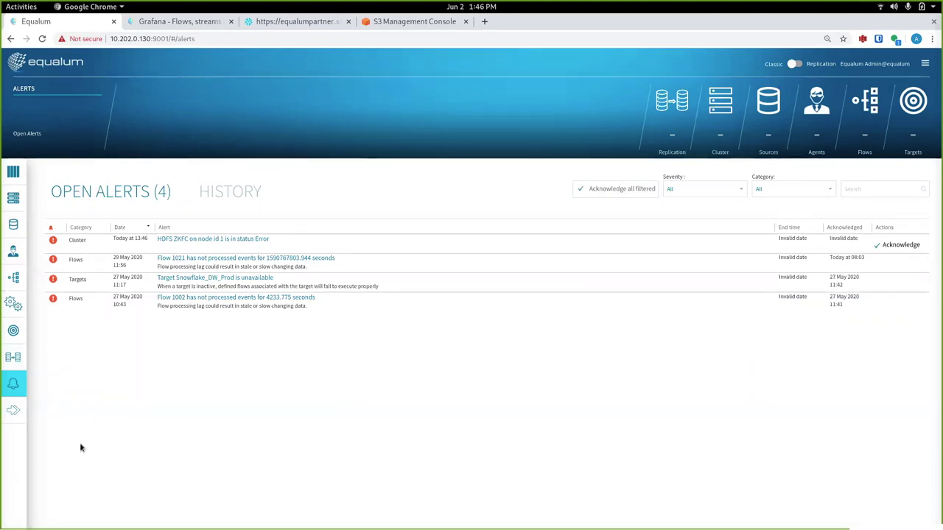
pyautogui.click(12, 172)
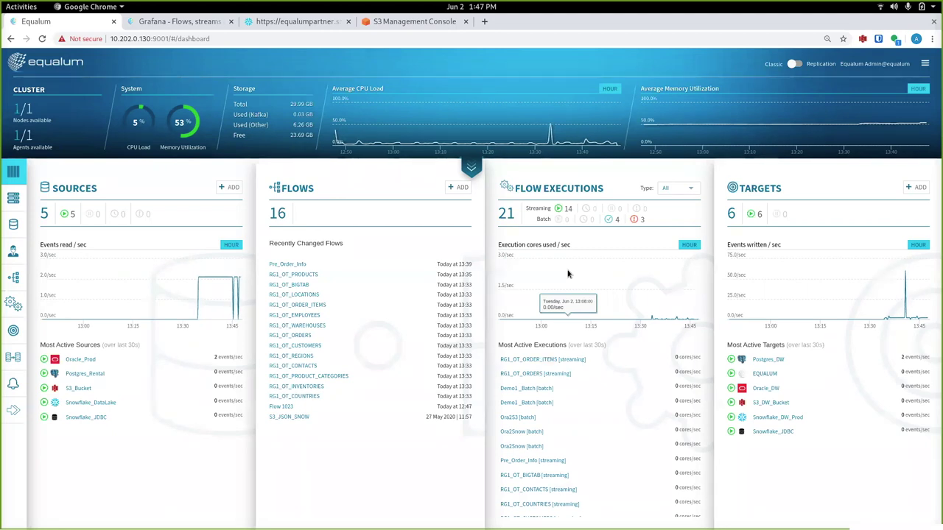
pyautogui.hotkey('alt', 'Tab')
pyautogui.hotkey('alt', 'Tab')
pyautogui.hotkey('alt', 'Tab')
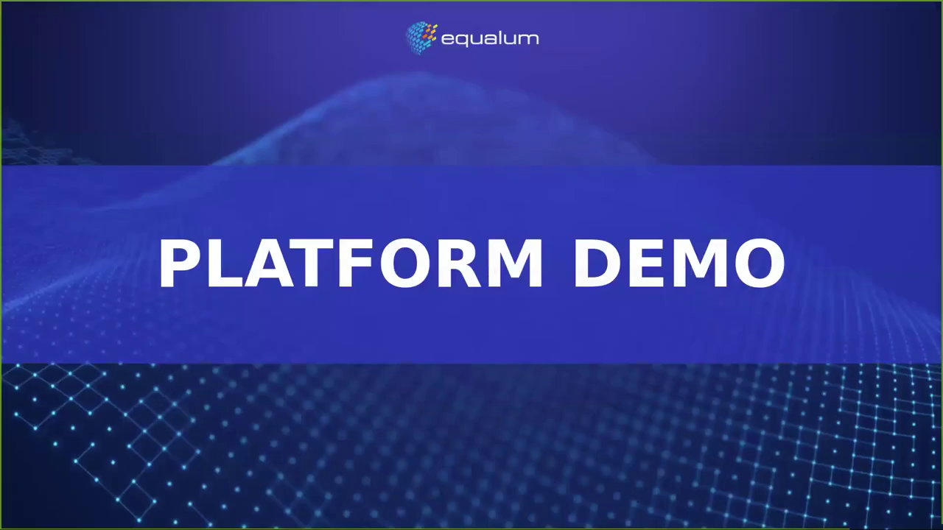
pyautogui.press('Right')
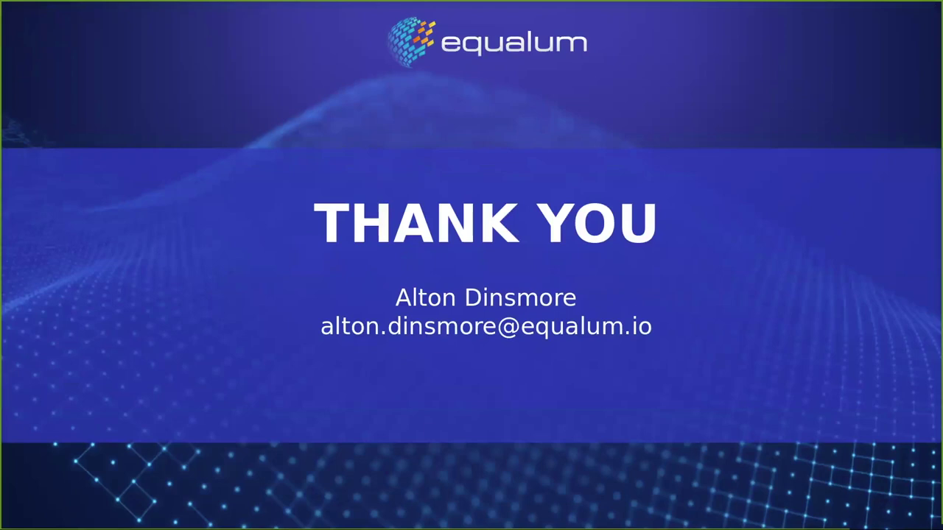
pyautogui.hotkey('alt', 'Tab')
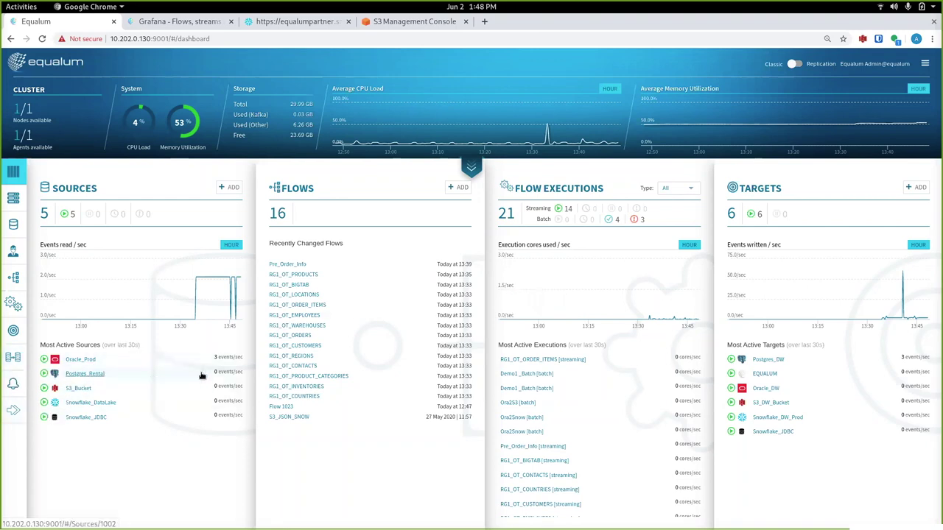
# Look at the published Pre_Order_Info flow and the draft RG1_OT_PRODUCTS flow, including its event stream's name and topic.
pyautogui.click(289, 264)
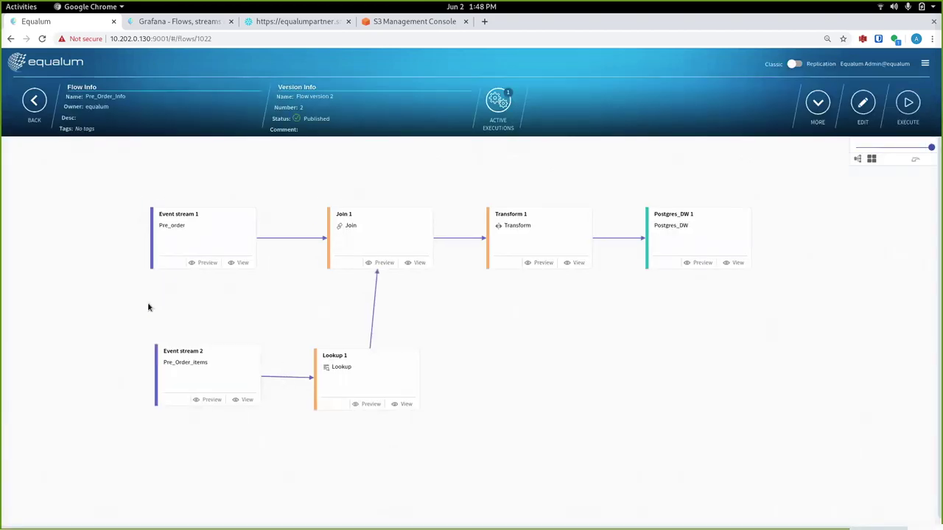
pyautogui.click(37, 102)
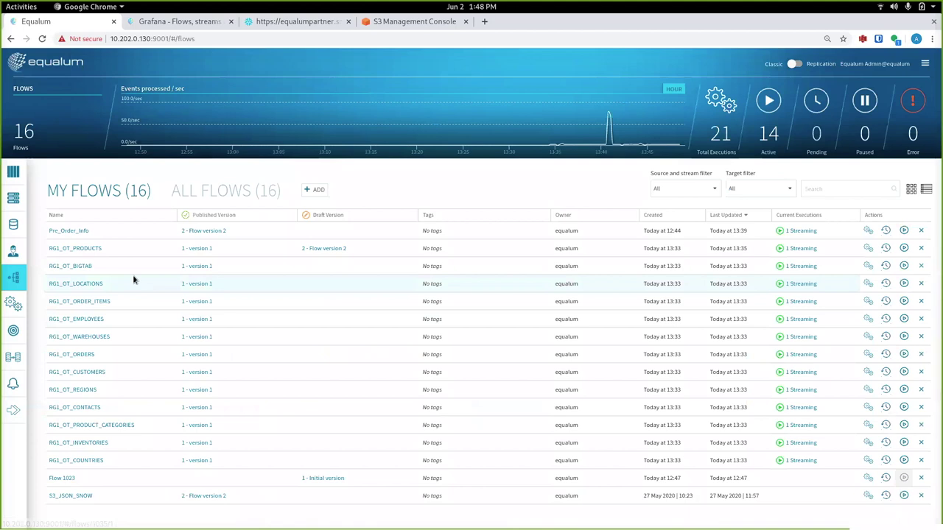
pyautogui.click(86, 249)
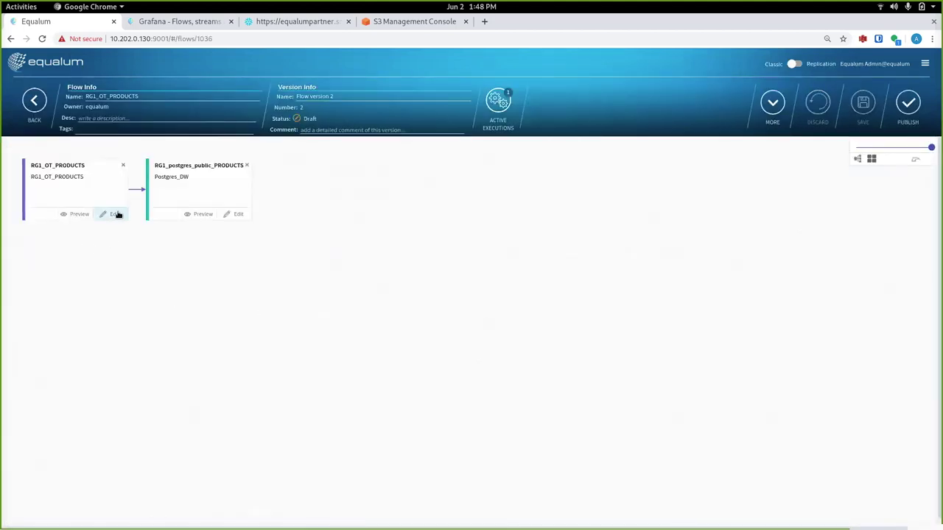
pyautogui.click(114, 215)
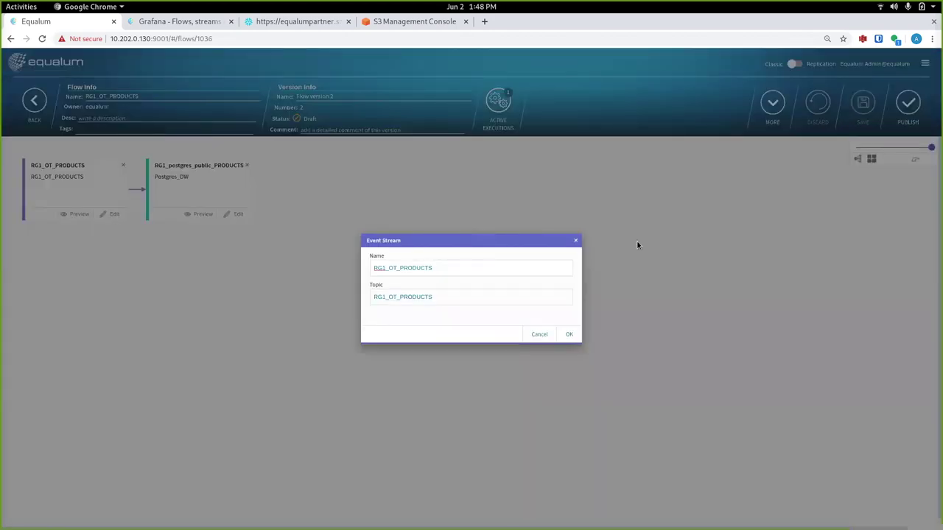
pyautogui.click(575, 243)
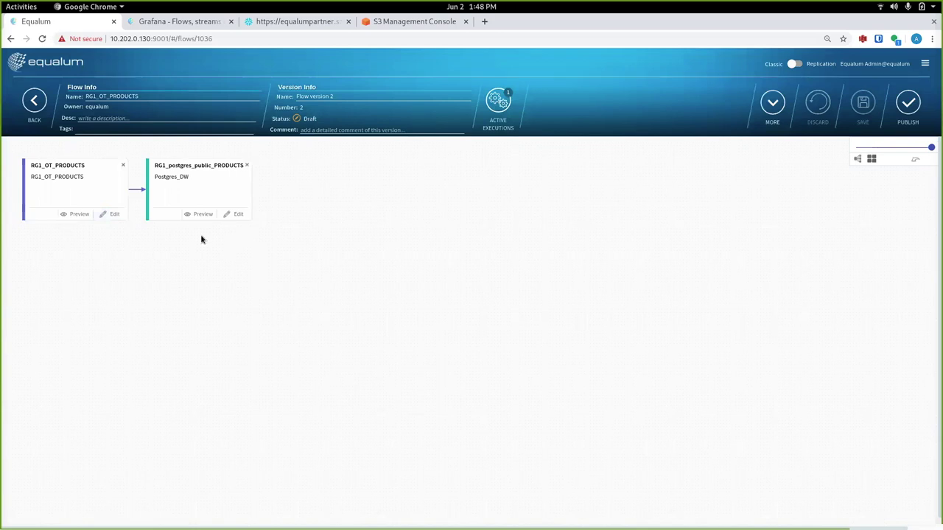
# Return to the dashboard, open the Oracle_Prod source and review its connection settings and advanced schema evolution and capture options without updating them.
pyautogui.click(34, 101)
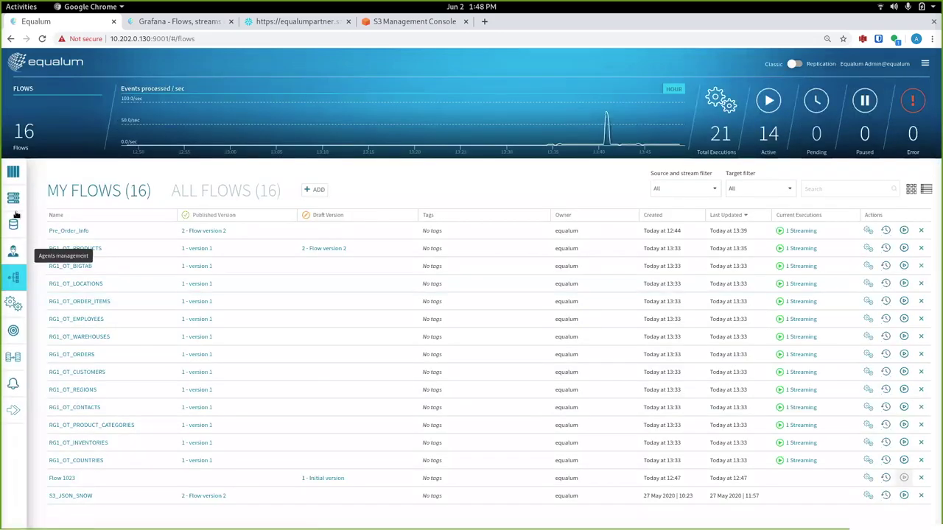
pyautogui.click(14, 171)
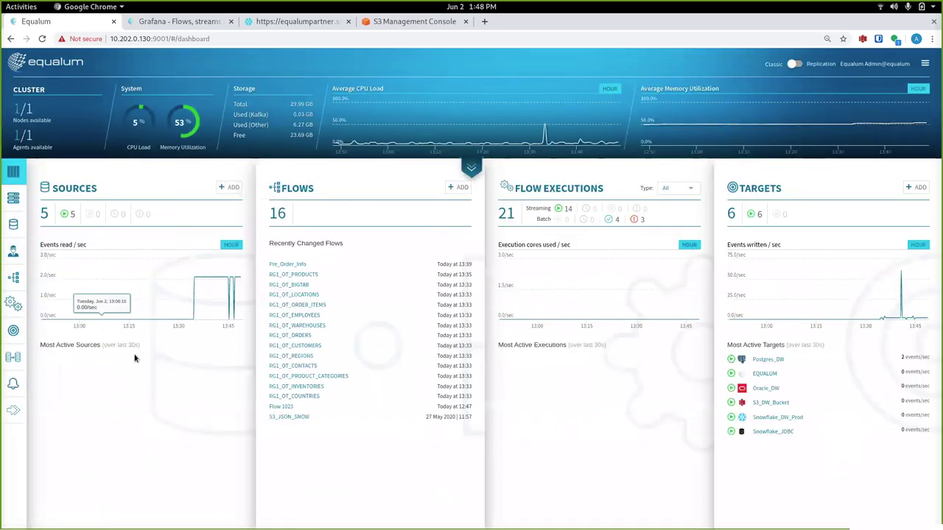
pyautogui.click(87, 361)
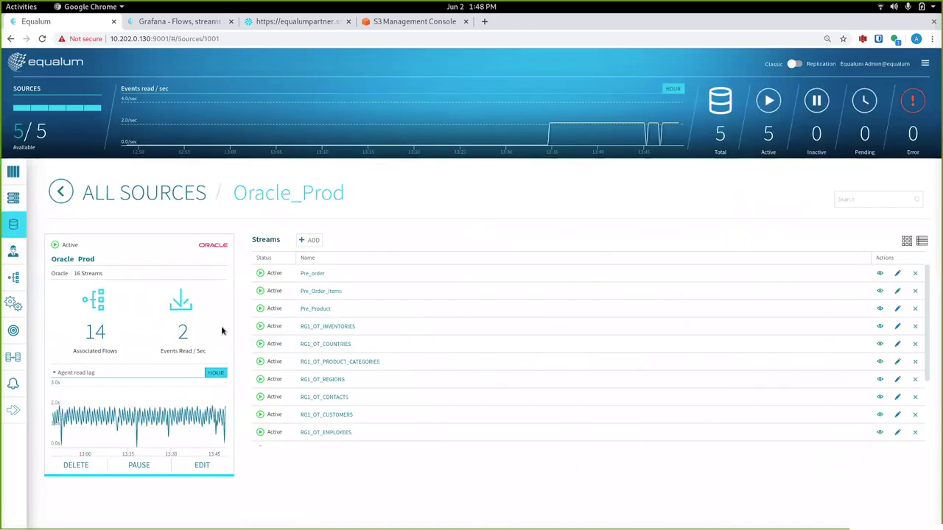
pyautogui.click(200, 468)
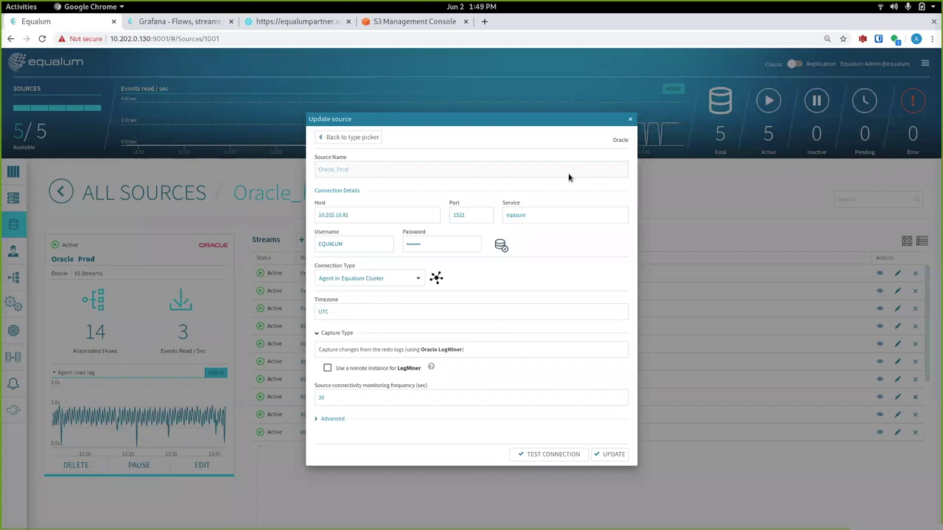
pyautogui.click(332, 419)
pyautogui.scroll(-3, 379, 398)
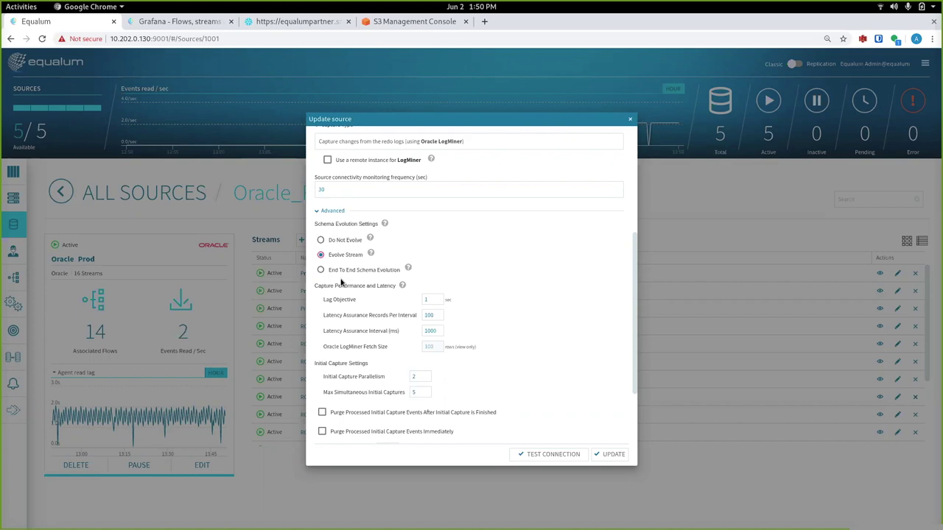
pyautogui.click(630, 120)
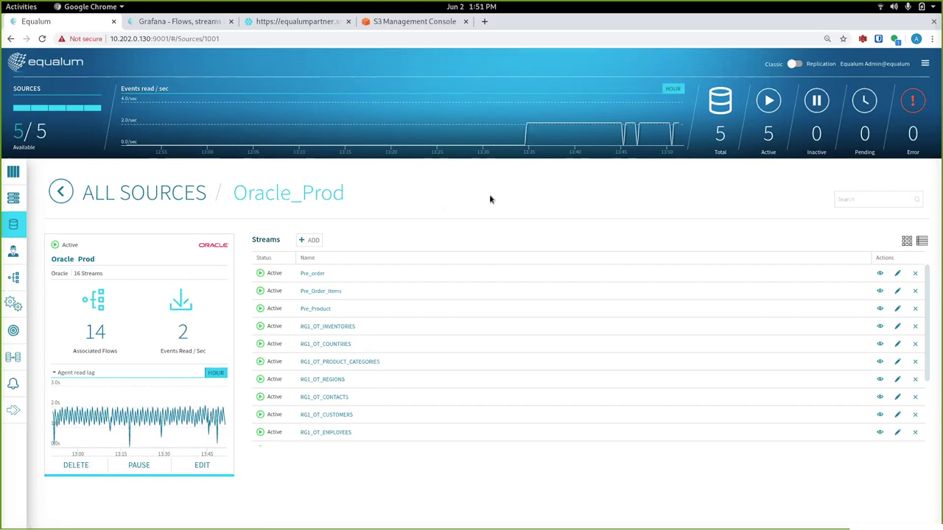
# From the dashboard, open the Pre_Order_Info flow for editing and open its Transform 1 operator.
pyautogui.click(13, 172)
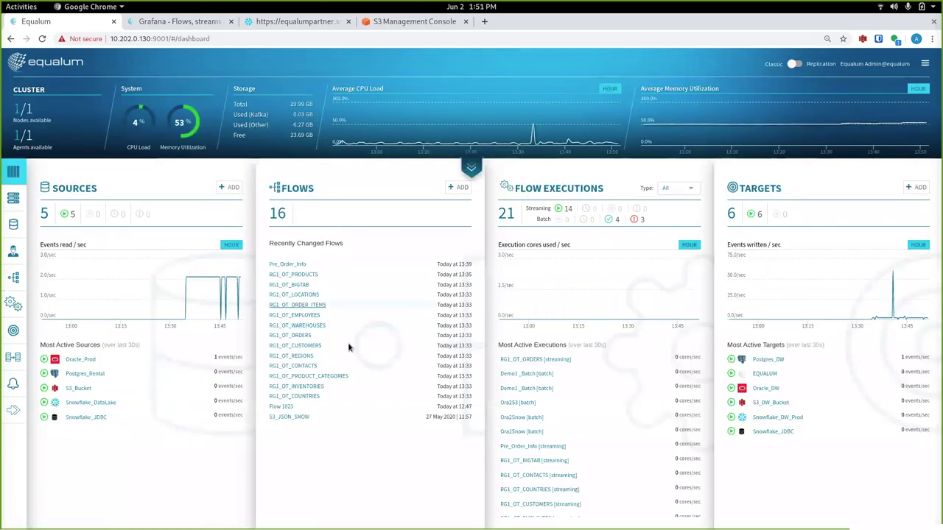
pyautogui.click(293, 264)
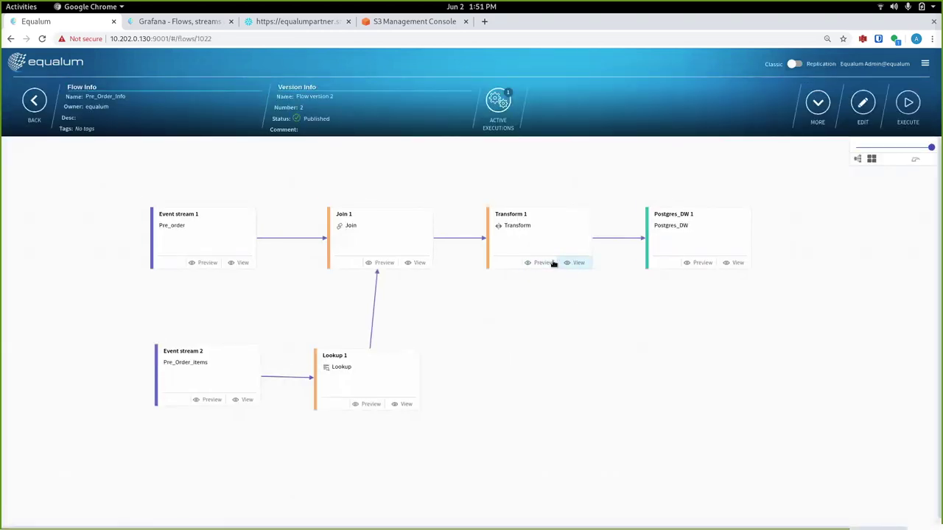
pyautogui.click(862, 103)
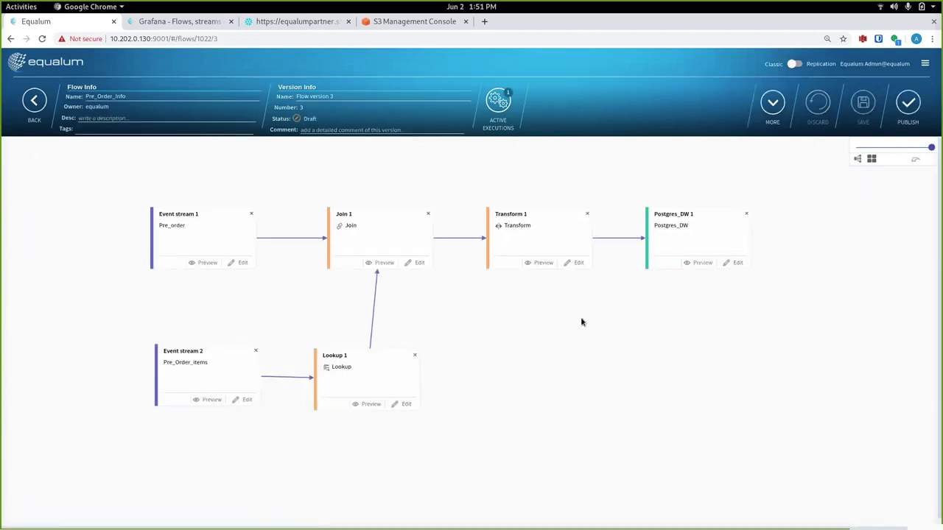
pyautogui.click(576, 264)
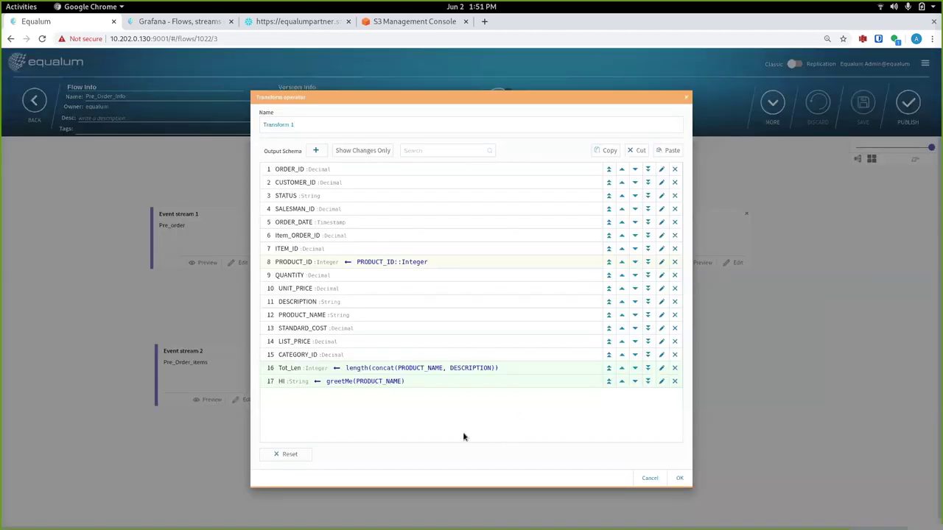
# Start a new transform expression in Transform 1 and look through the Custom function category.
pyautogui.click(316, 151)
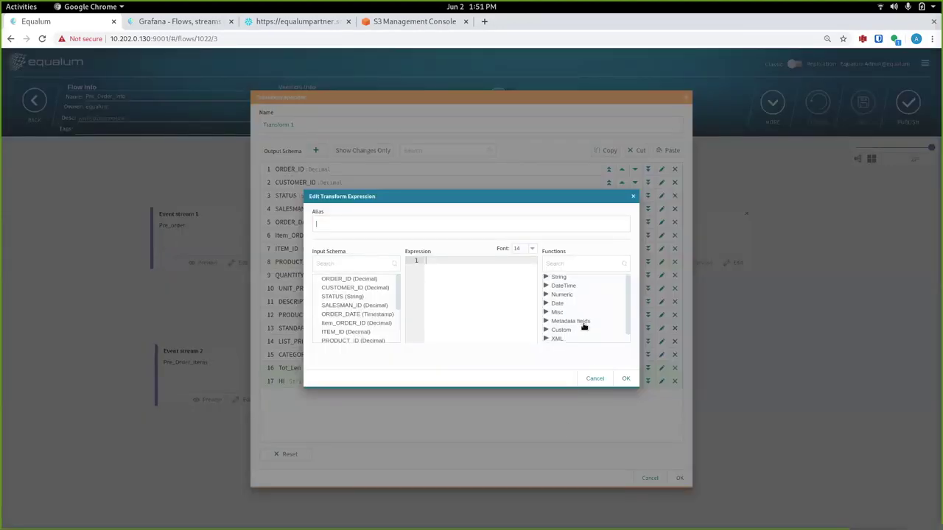
pyautogui.scroll(-1, 560, 330)
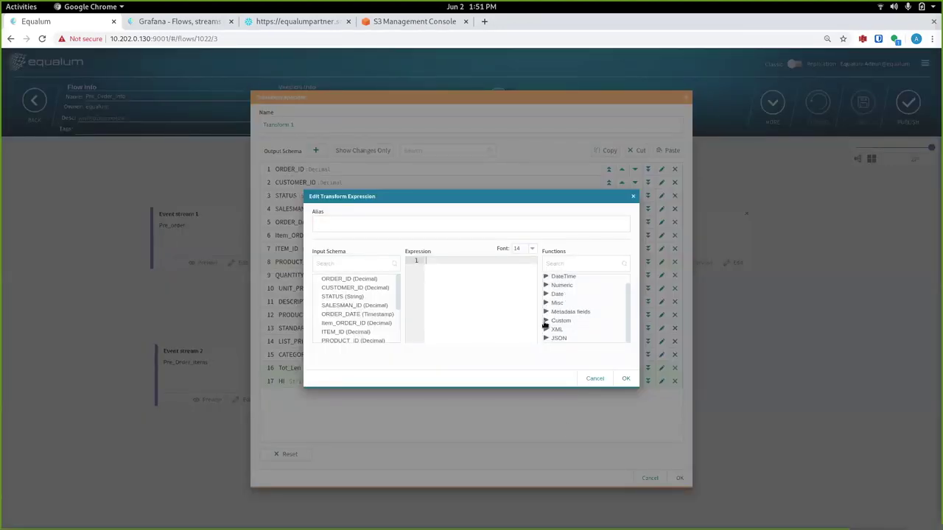
pyautogui.click(545, 321)
pyautogui.scroll(-2, 564, 317)
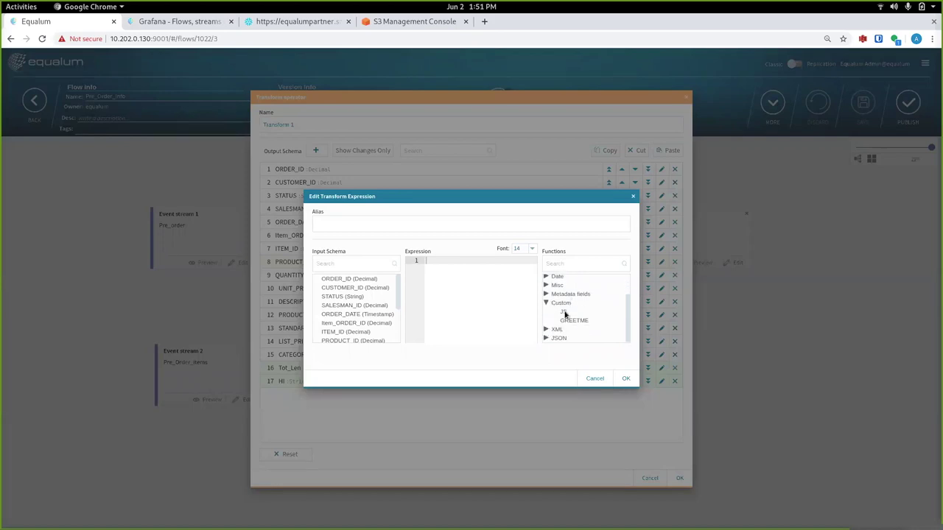